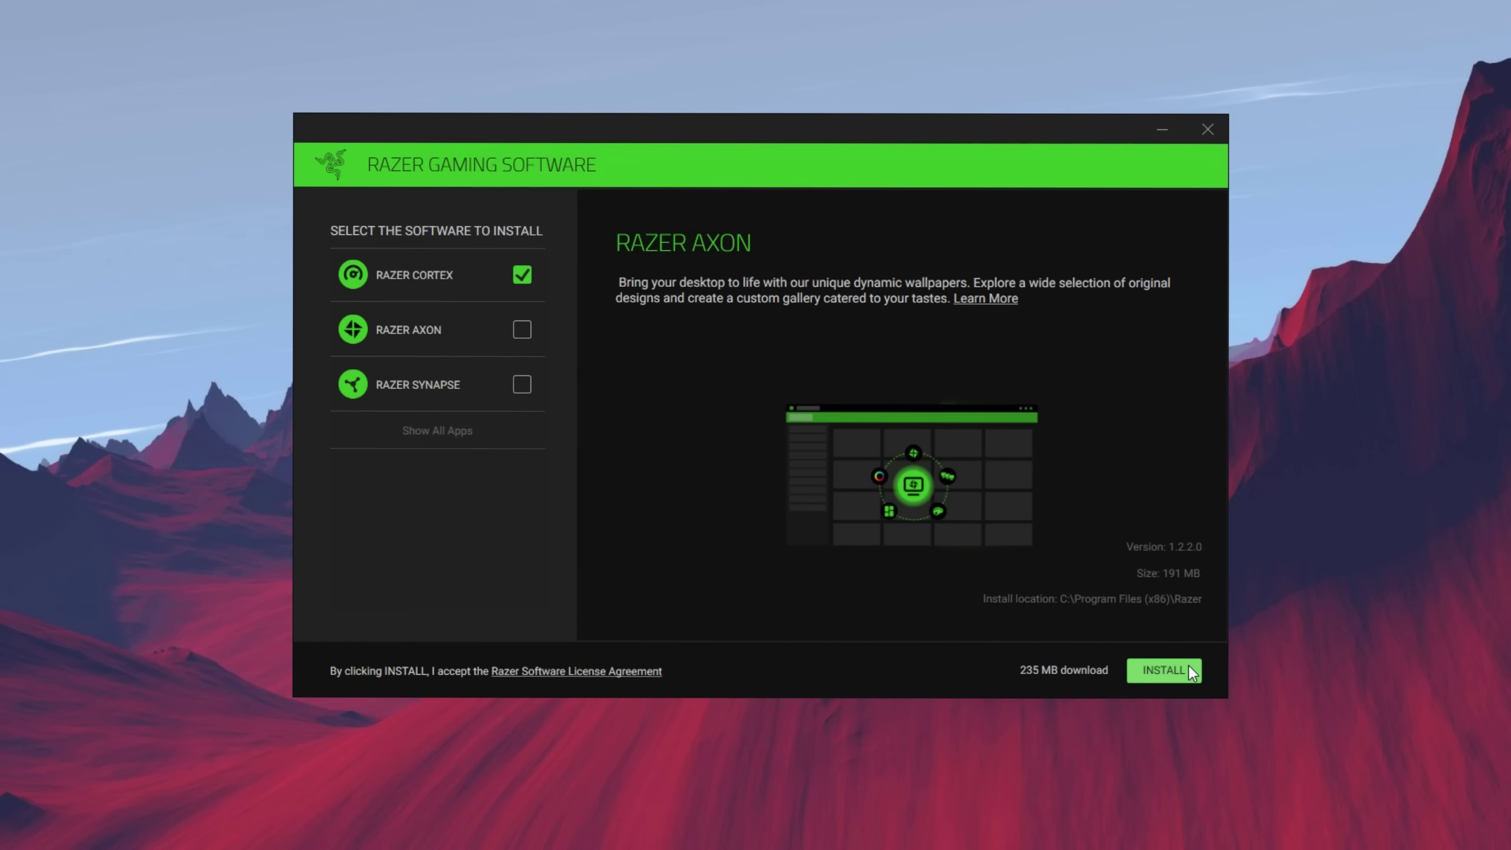
Install only Razer Cortex and run its Game Booster with the preselected specials and services
{"action": "left_click", "coordinate": [1164, 672]}
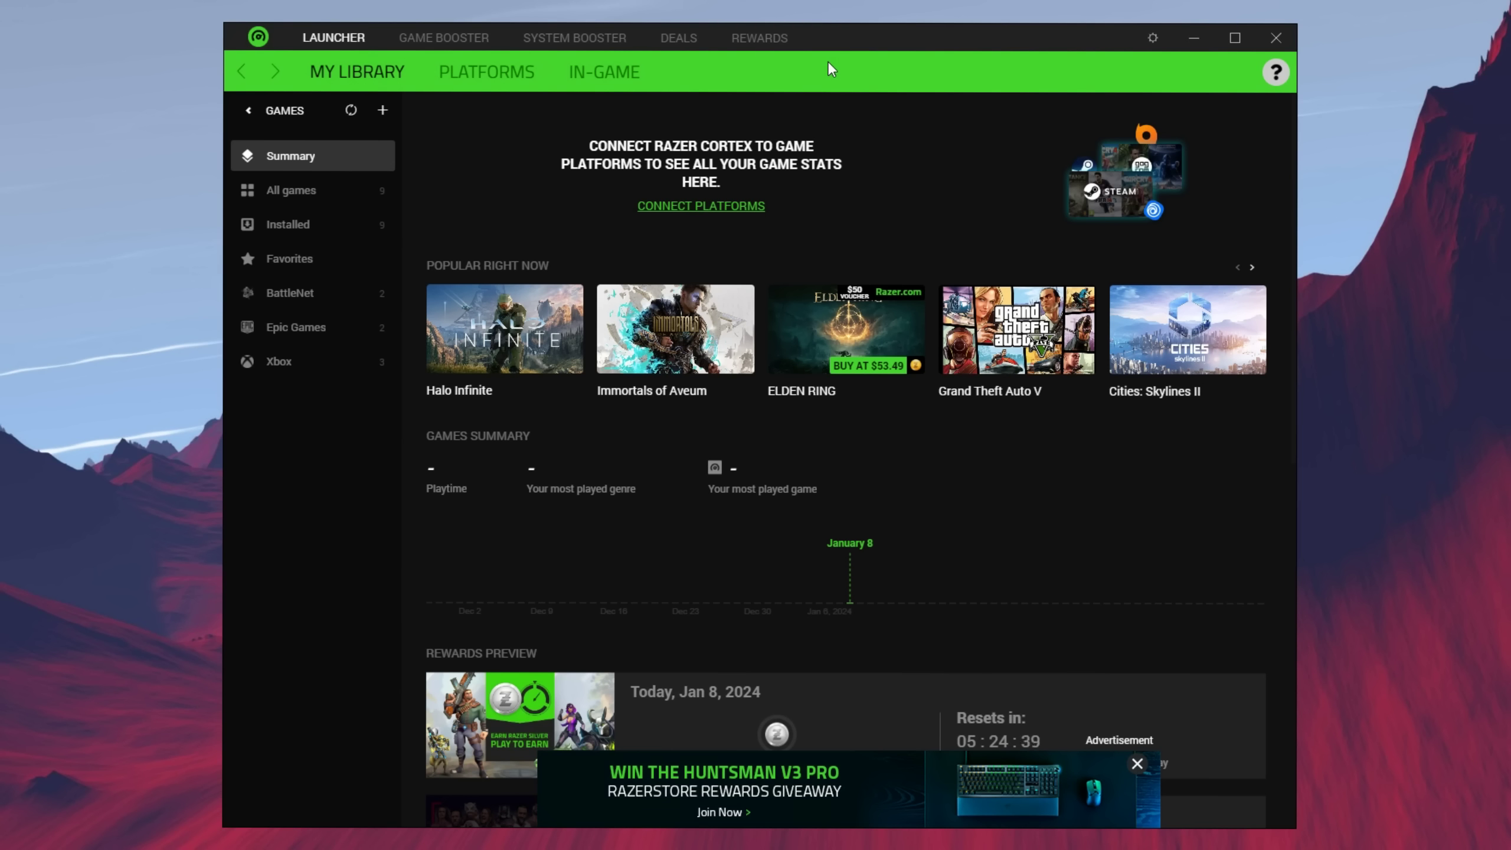
{"action": "left_click", "coordinate": [460, 43]}
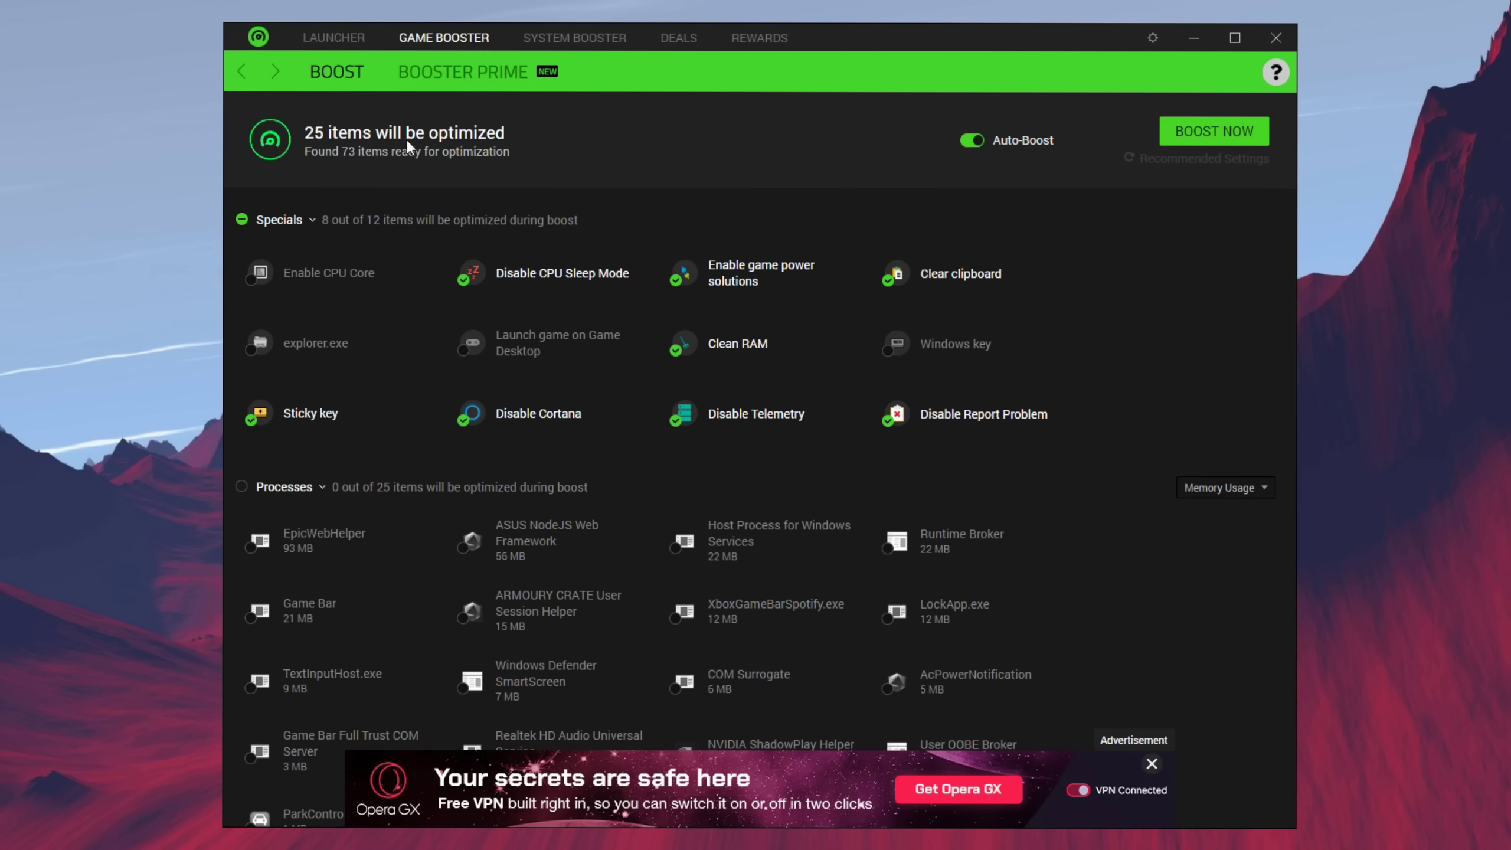
{"action": "scroll", "coordinate": [1156, 329], "scroll_direction": "down", "scroll_amount": 15}
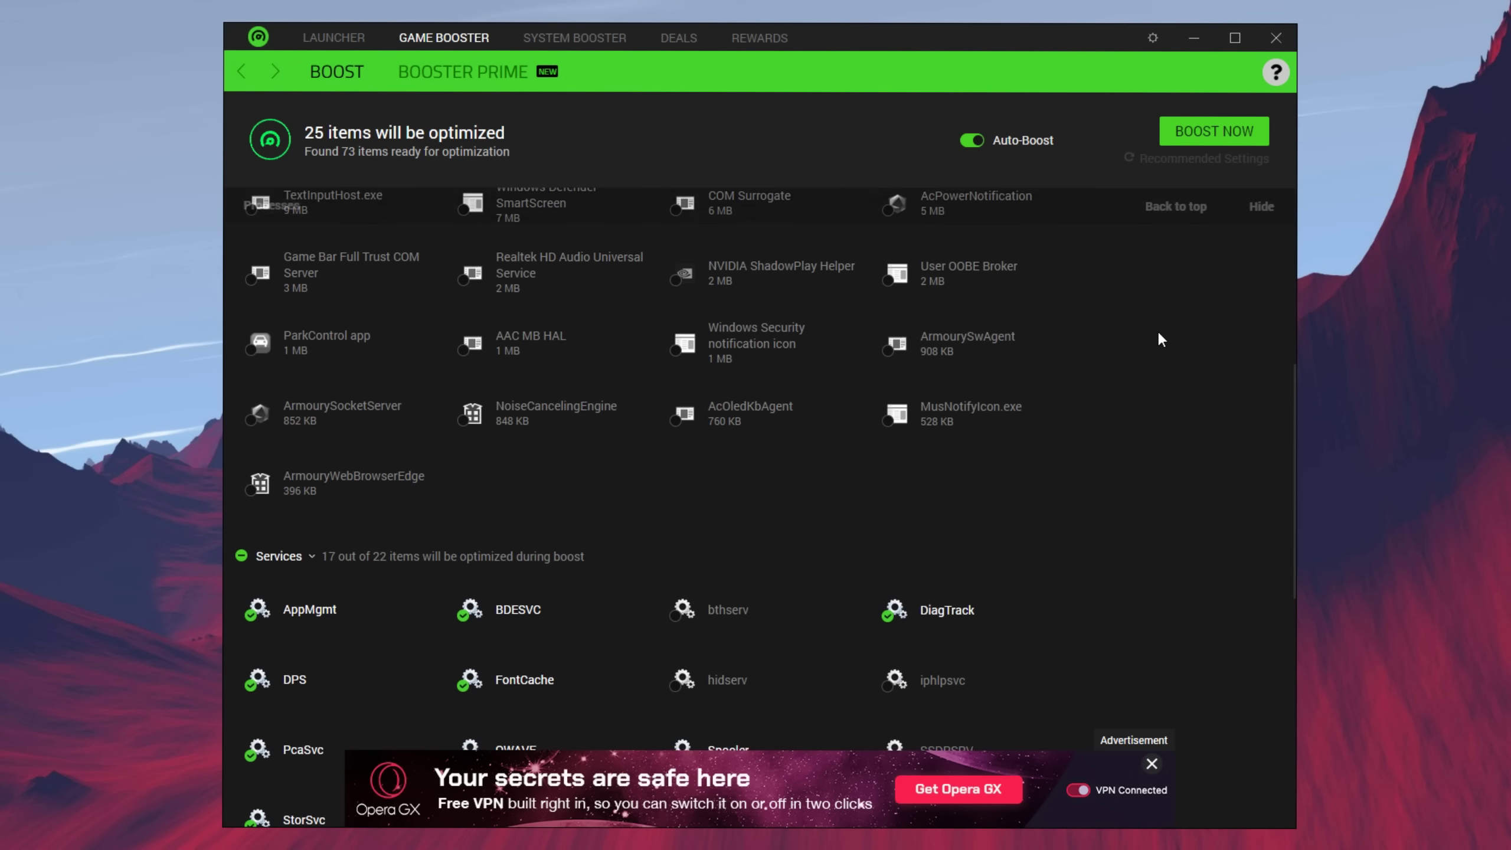
{"action": "scroll", "coordinate": [1178, 583], "scroll_direction": "up", "scroll_amount": 5}
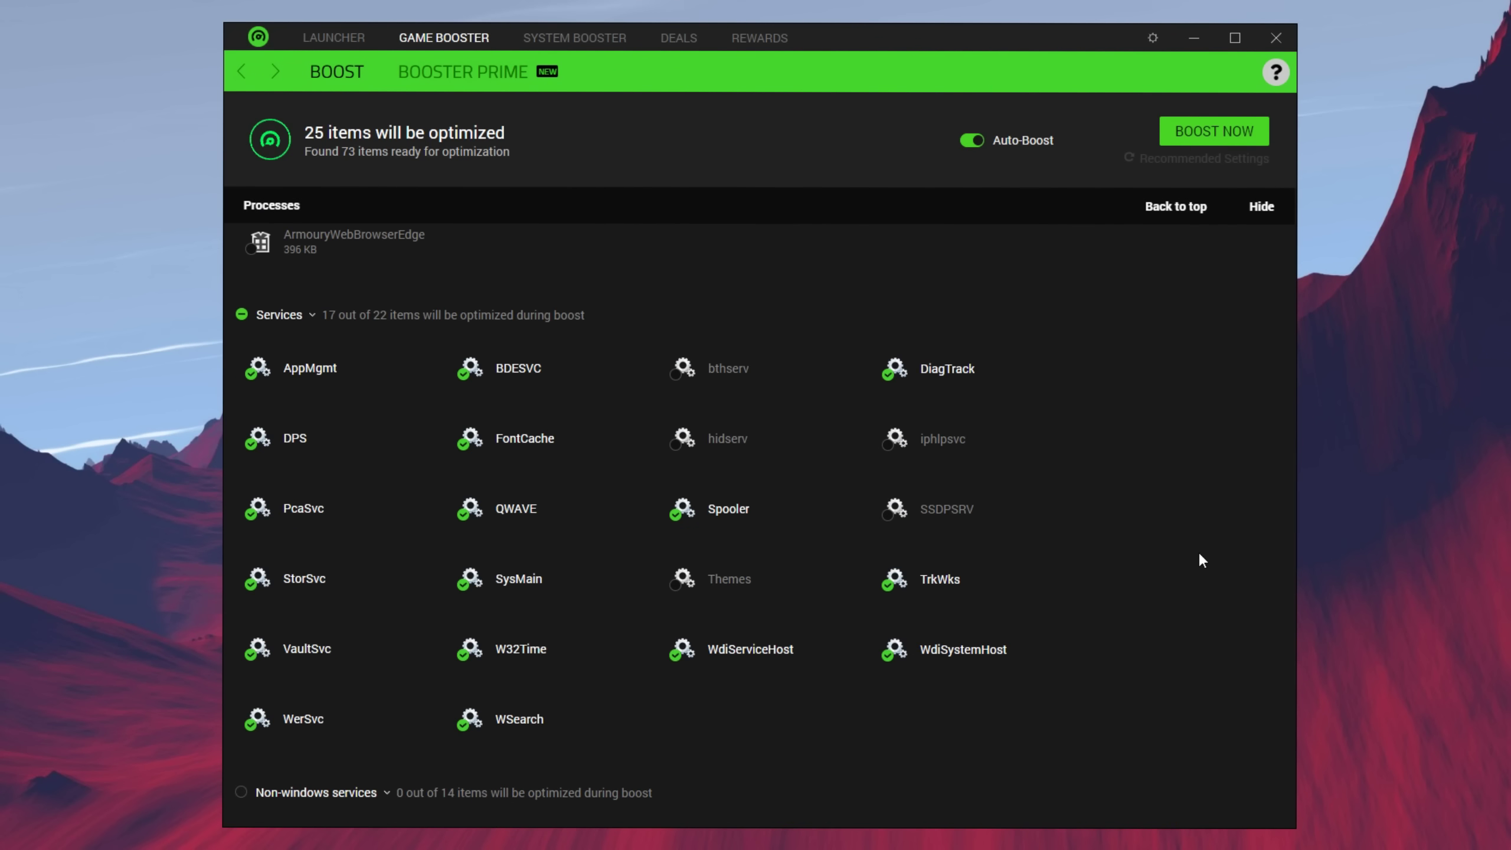
{"action": "scroll", "coordinate": [1197, 551], "scroll_direction": "up", "scroll_amount": 8}
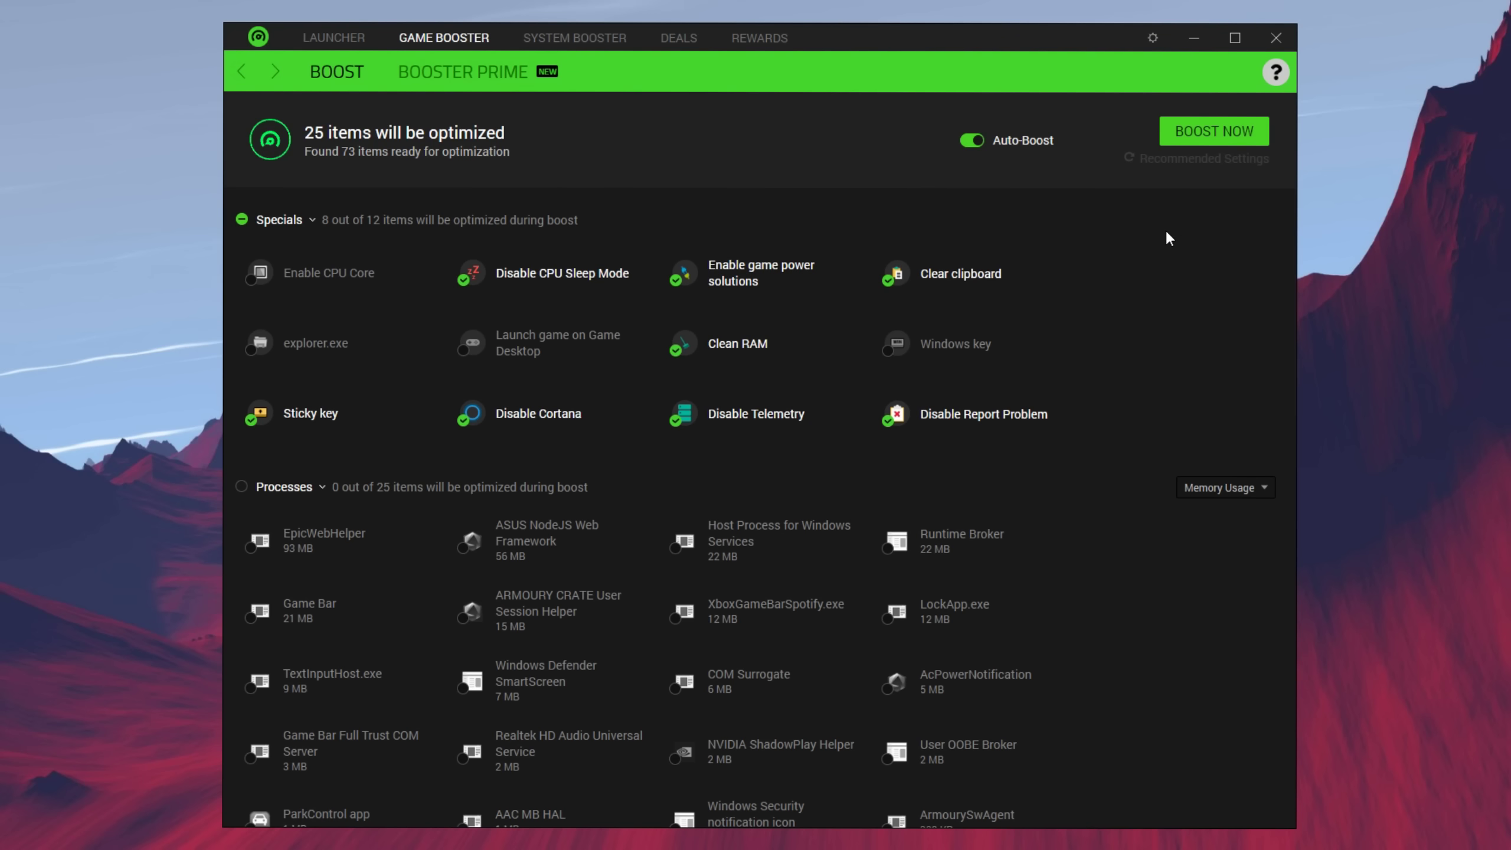
{"action": "left_click", "coordinate": [1237, 141]}
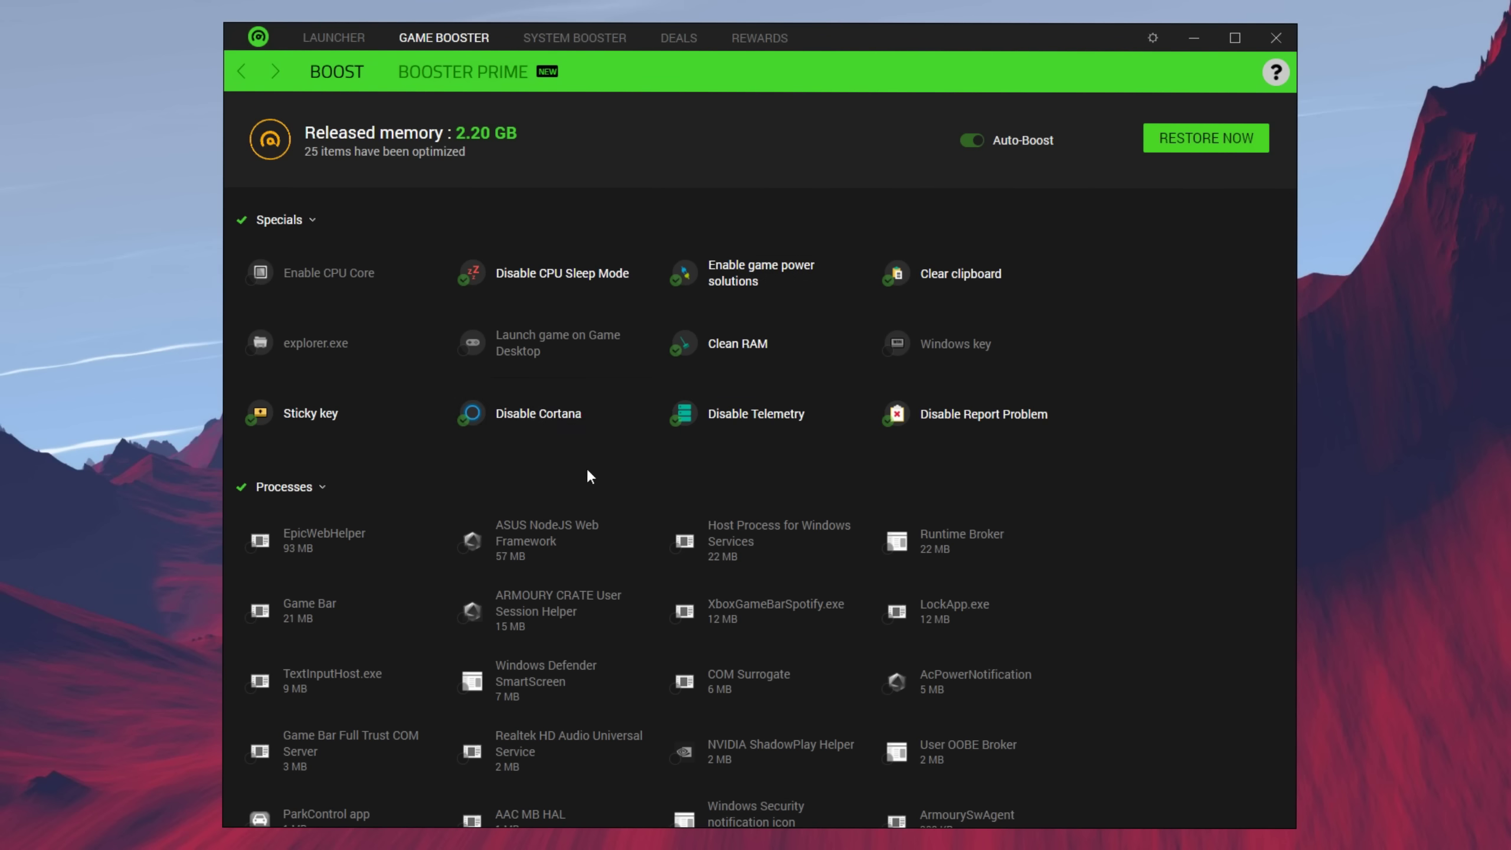
Open Fortnite's optimization in Booster Prime and set its quality-to-performance level to maximum Performance
{"action": "left_click", "coordinate": [476, 83]}
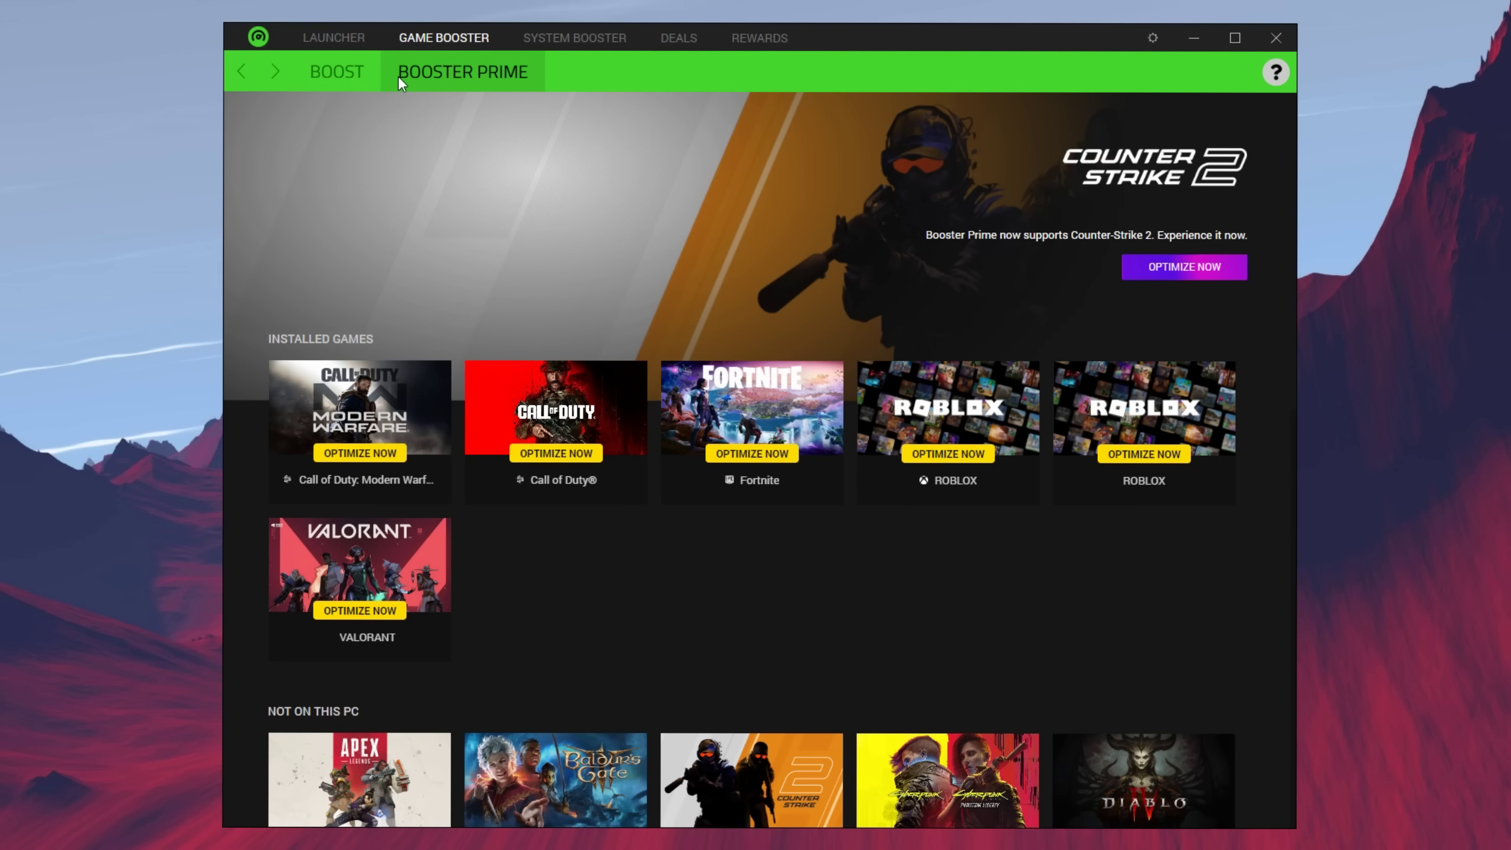
{"action": "left_click", "coordinate": [767, 454]}
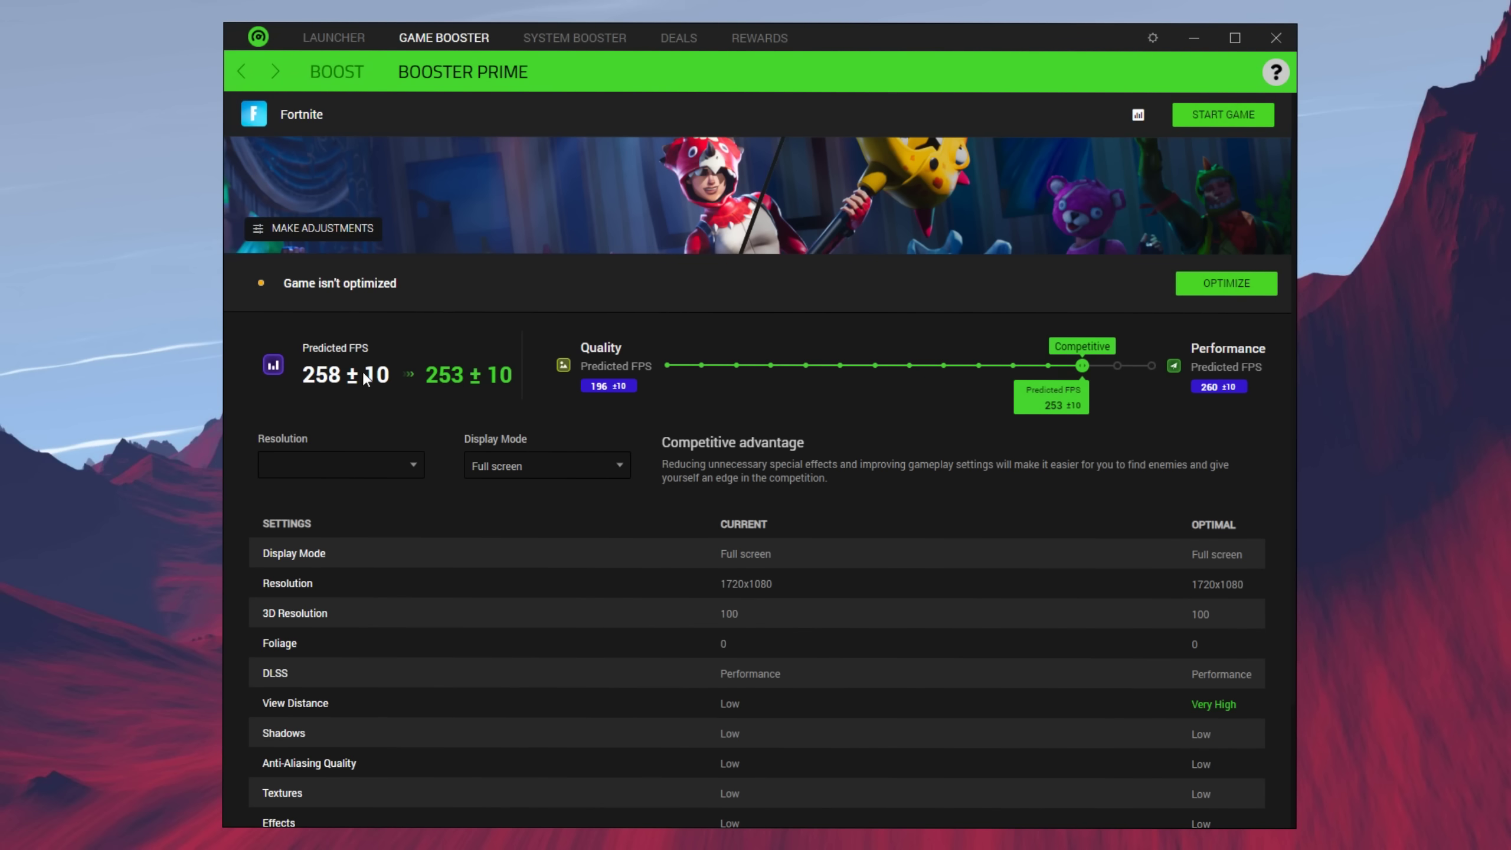
{"action": "left_click_drag", "start_coordinate": [1090, 366], "coordinate": [1146, 366]}
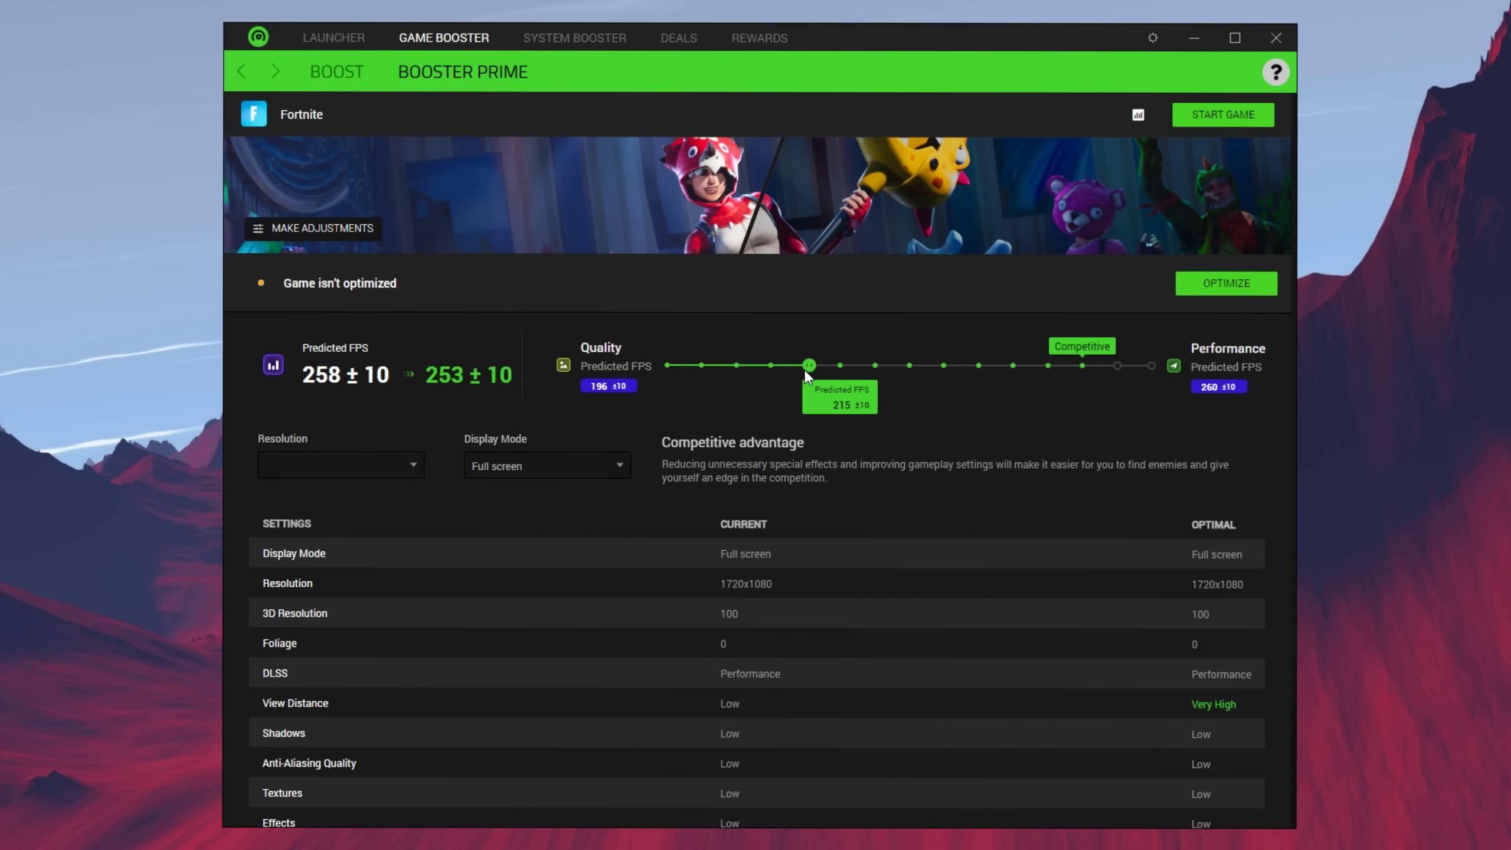
{"action": "left_click", "coordinate": [1151, 365]}
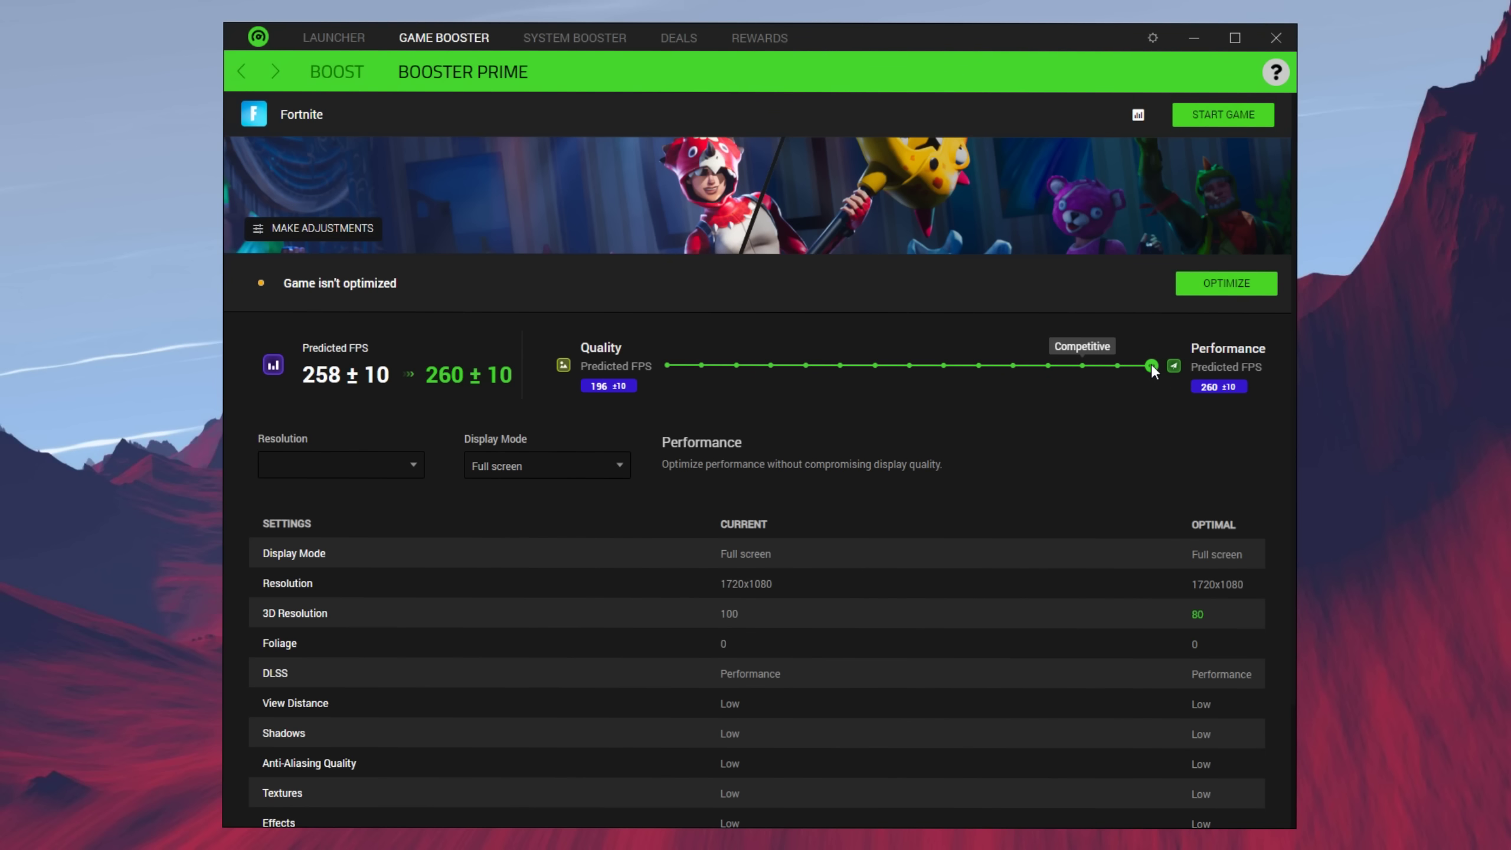
{"action": "left_click_drag", "start_coordinate": [1151, 364], "coordinate": [874, 366]}
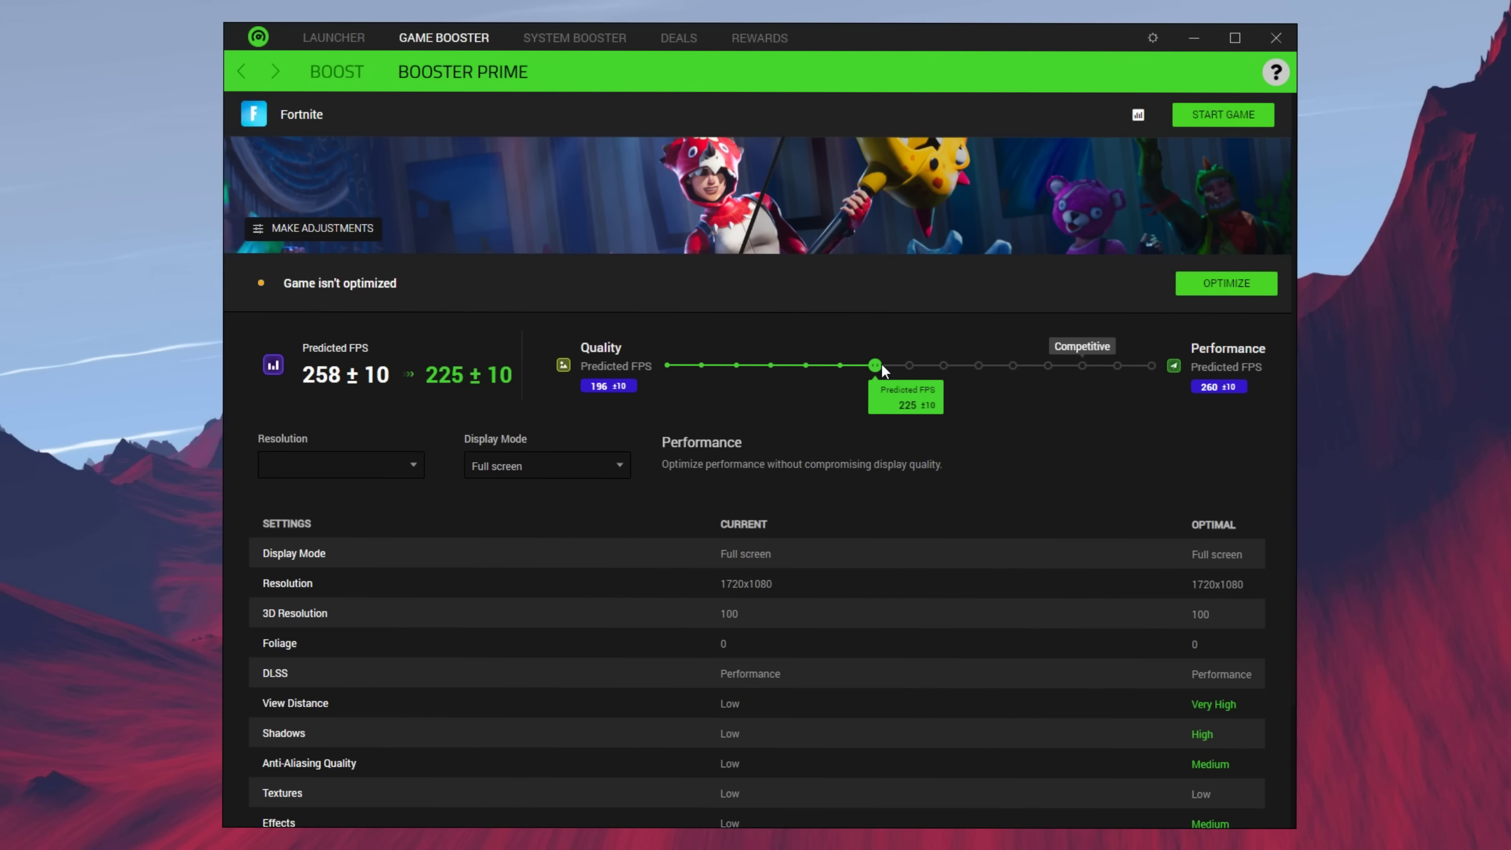
{"action": "left_click_drag", "start_coordinate": [875, 365], "coordinate": [669, 366]}
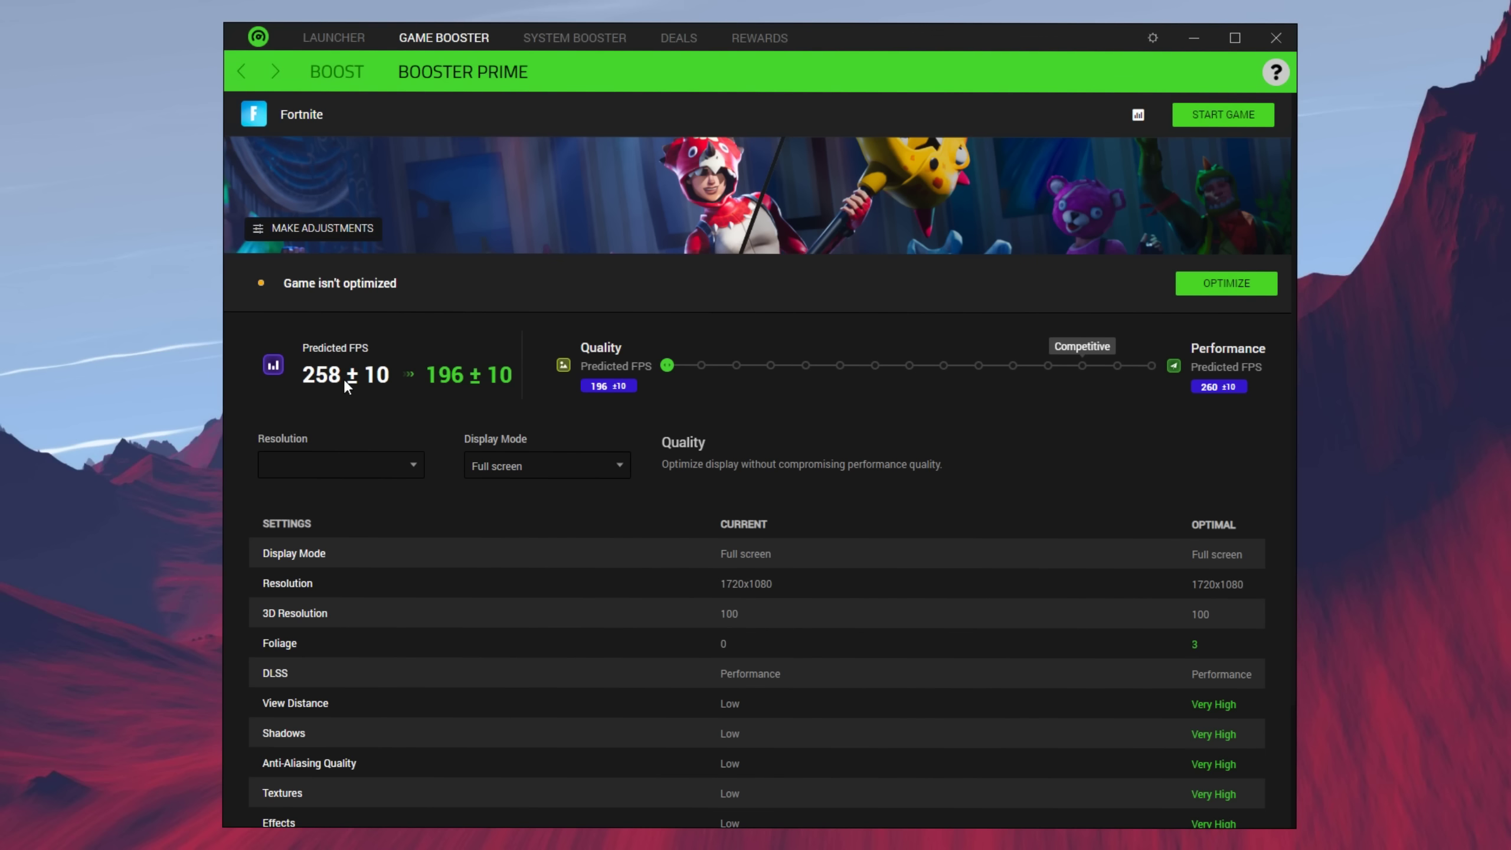
{"action": "left_click_drag", "start_coordinate": [666, 366], "coordinate": [1162, 366]}
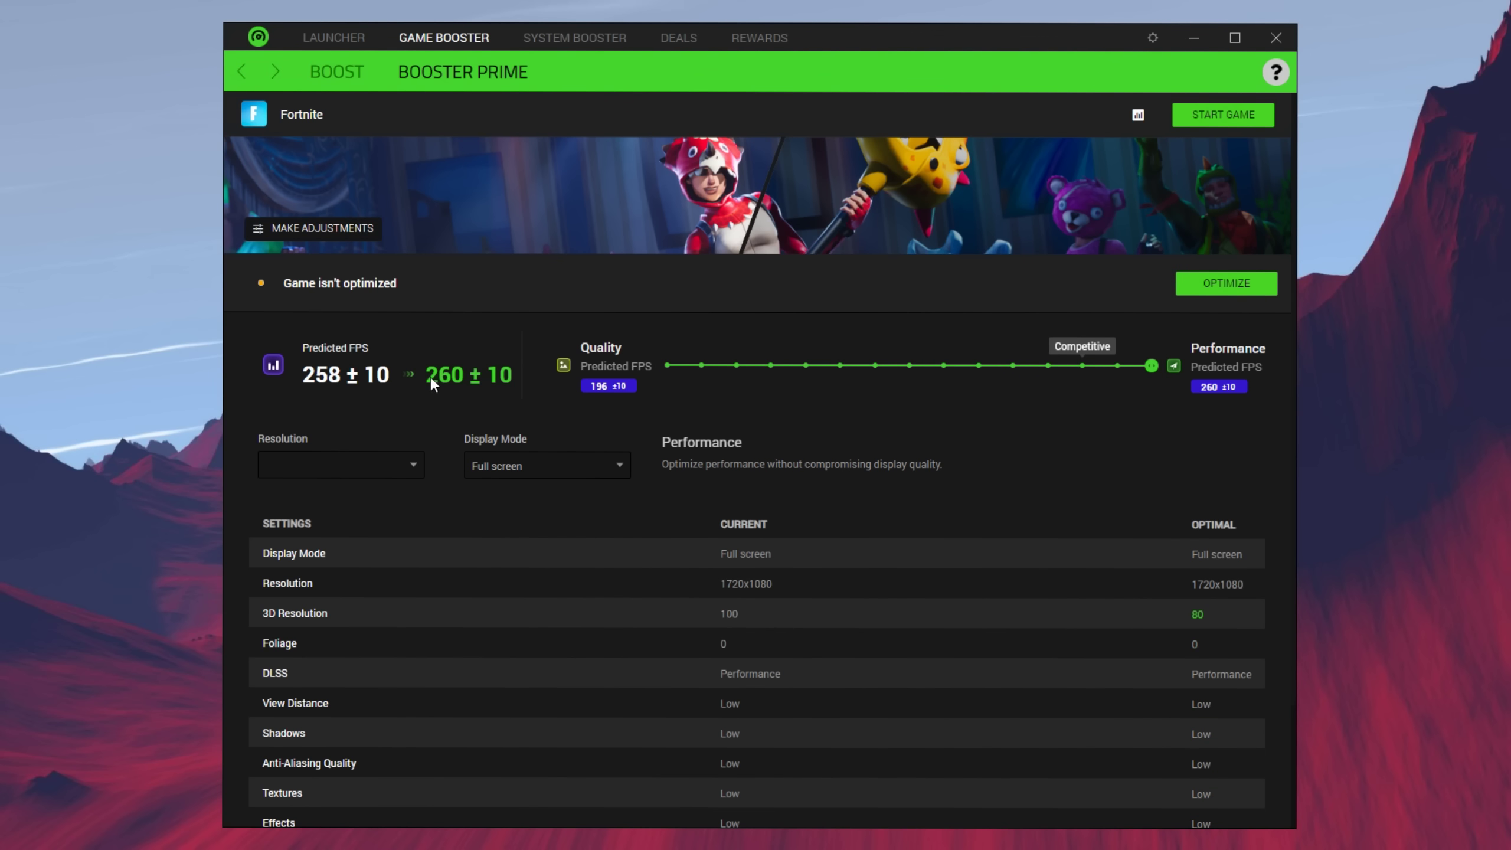
{"action": "scroll", "coordinate": [464, 386], "scroll_direction": "down", "scroll_amount": 2}
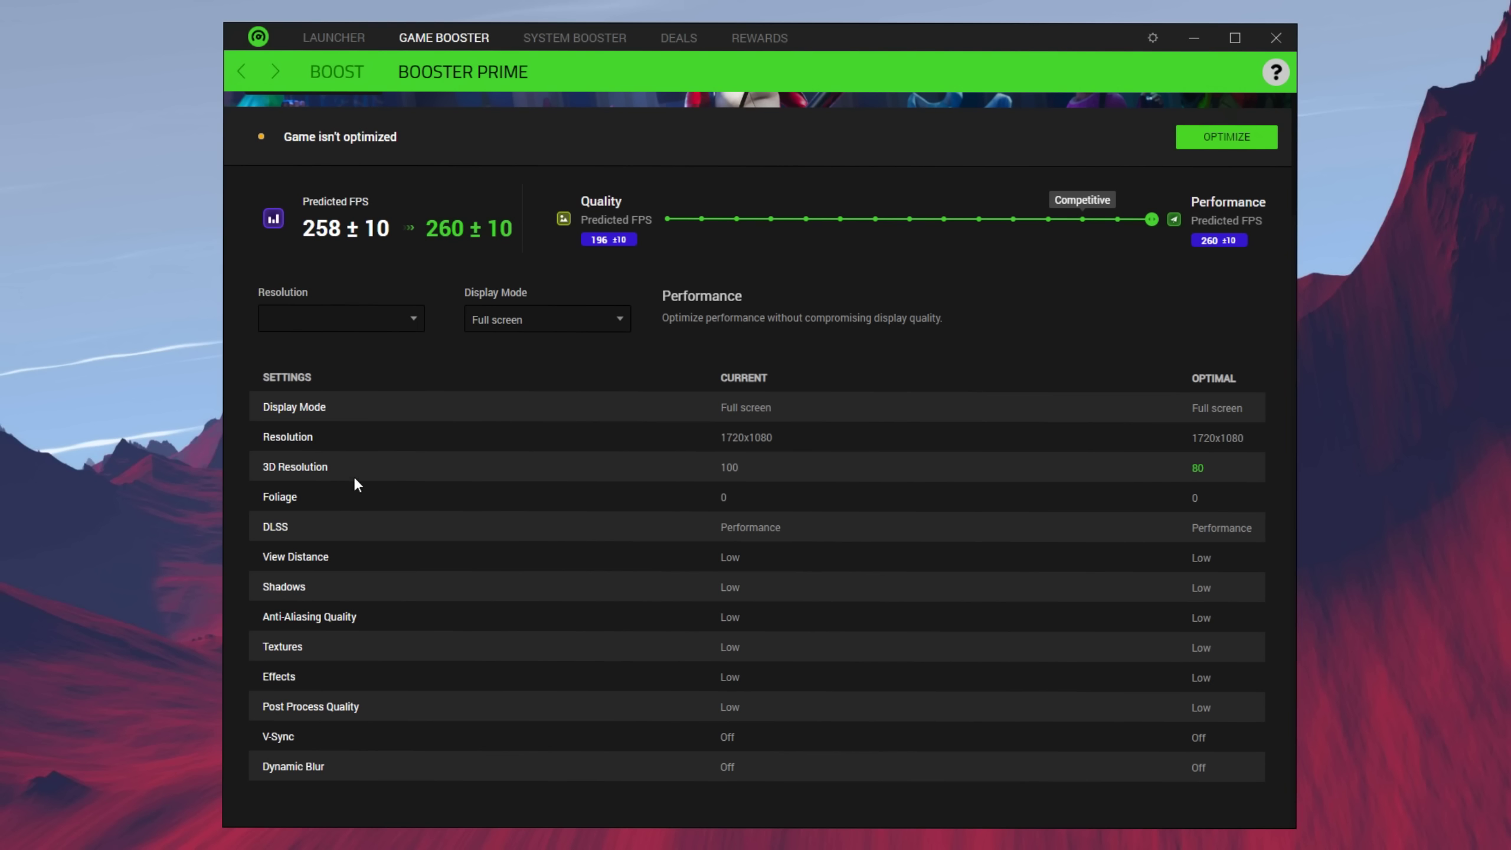
{"action": "scroll", "coordinate": [1185, 466], "scroll_direction": "up", "scroll_amount": 2}
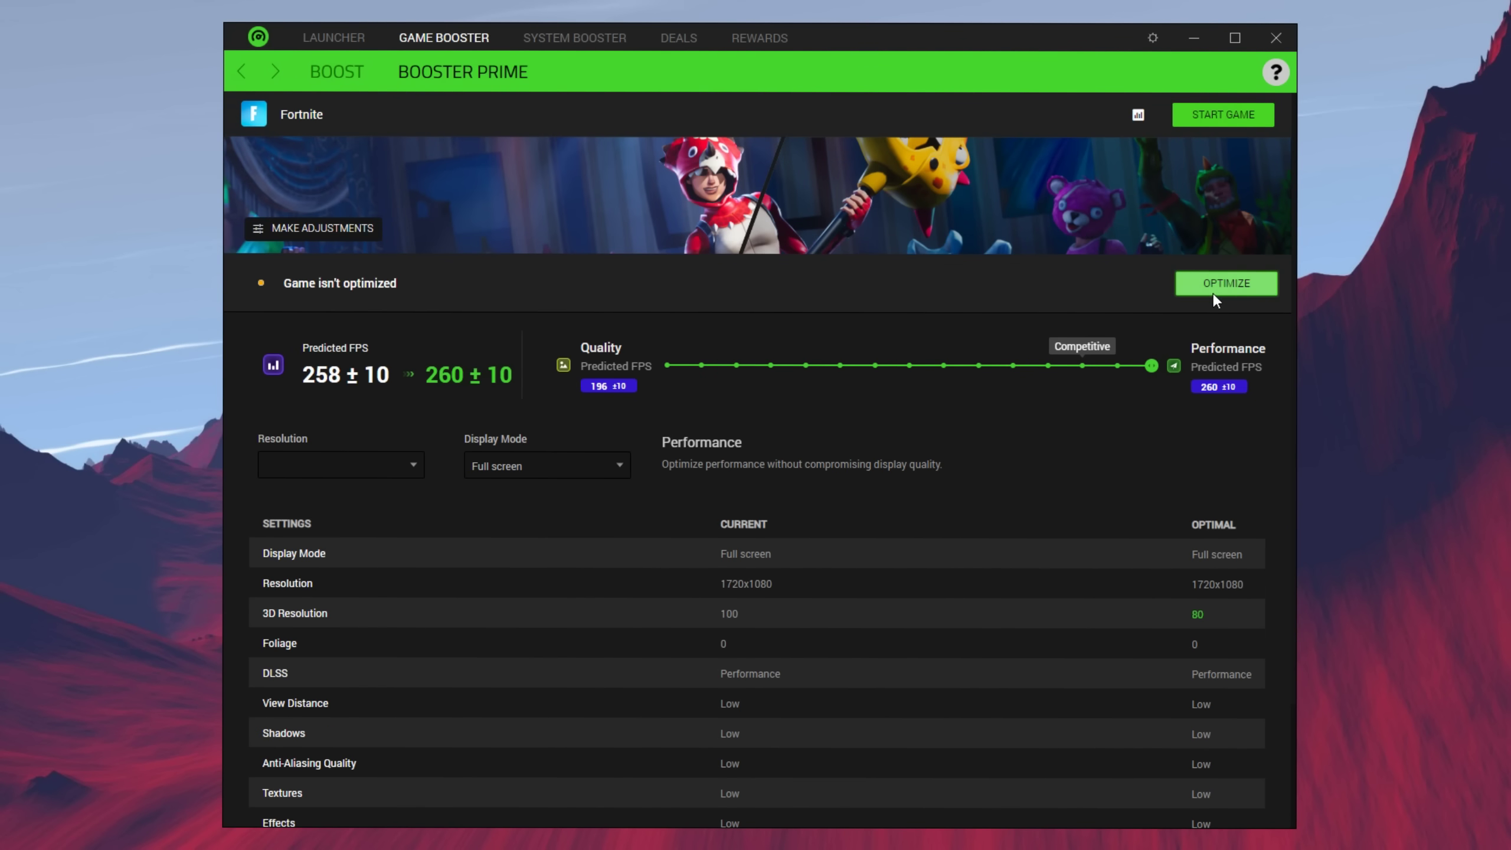
Look through the System Booster's Speed Up, Defrag and My Rig sections
{"action": "left_click", "coordinate": [542, 37]}
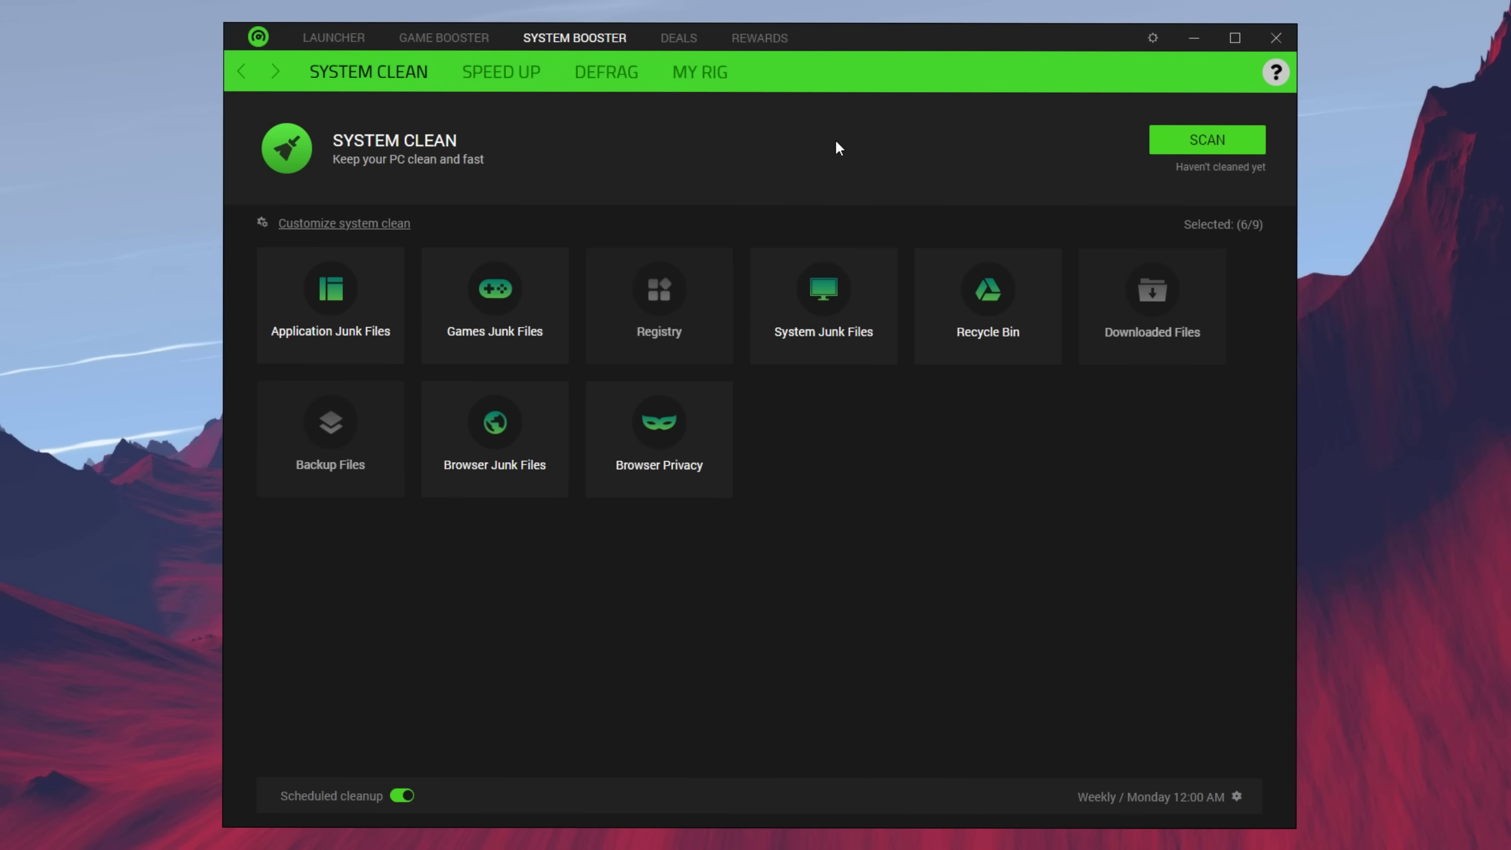
{"action": "left_click", "coordinate": [532, 83]}
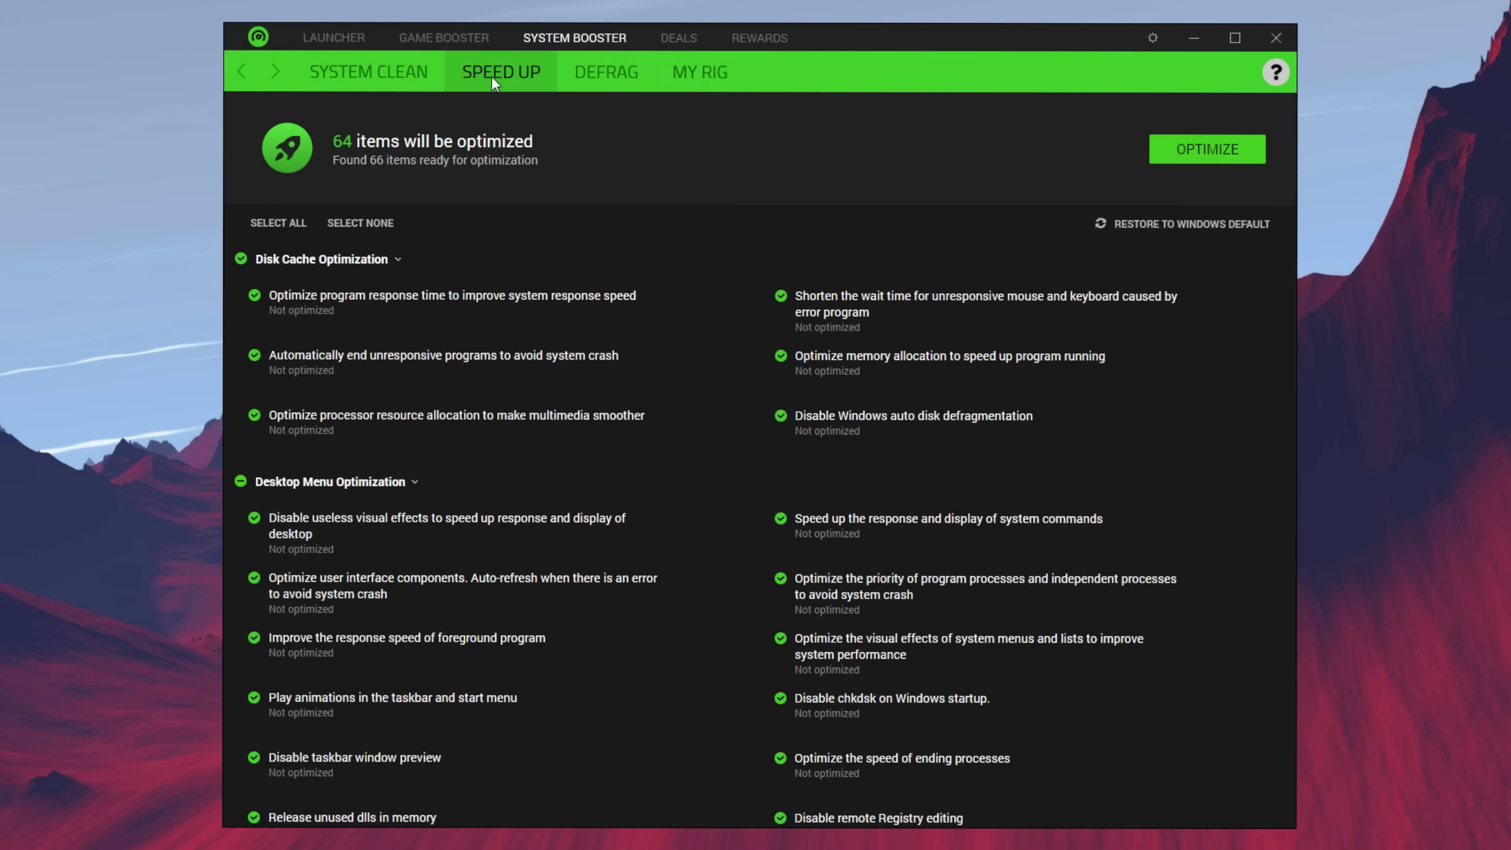
{"action": "left_click", "coordinate": [607, 77]}
{"action": "left_click", "coordinate": [708, 83]}
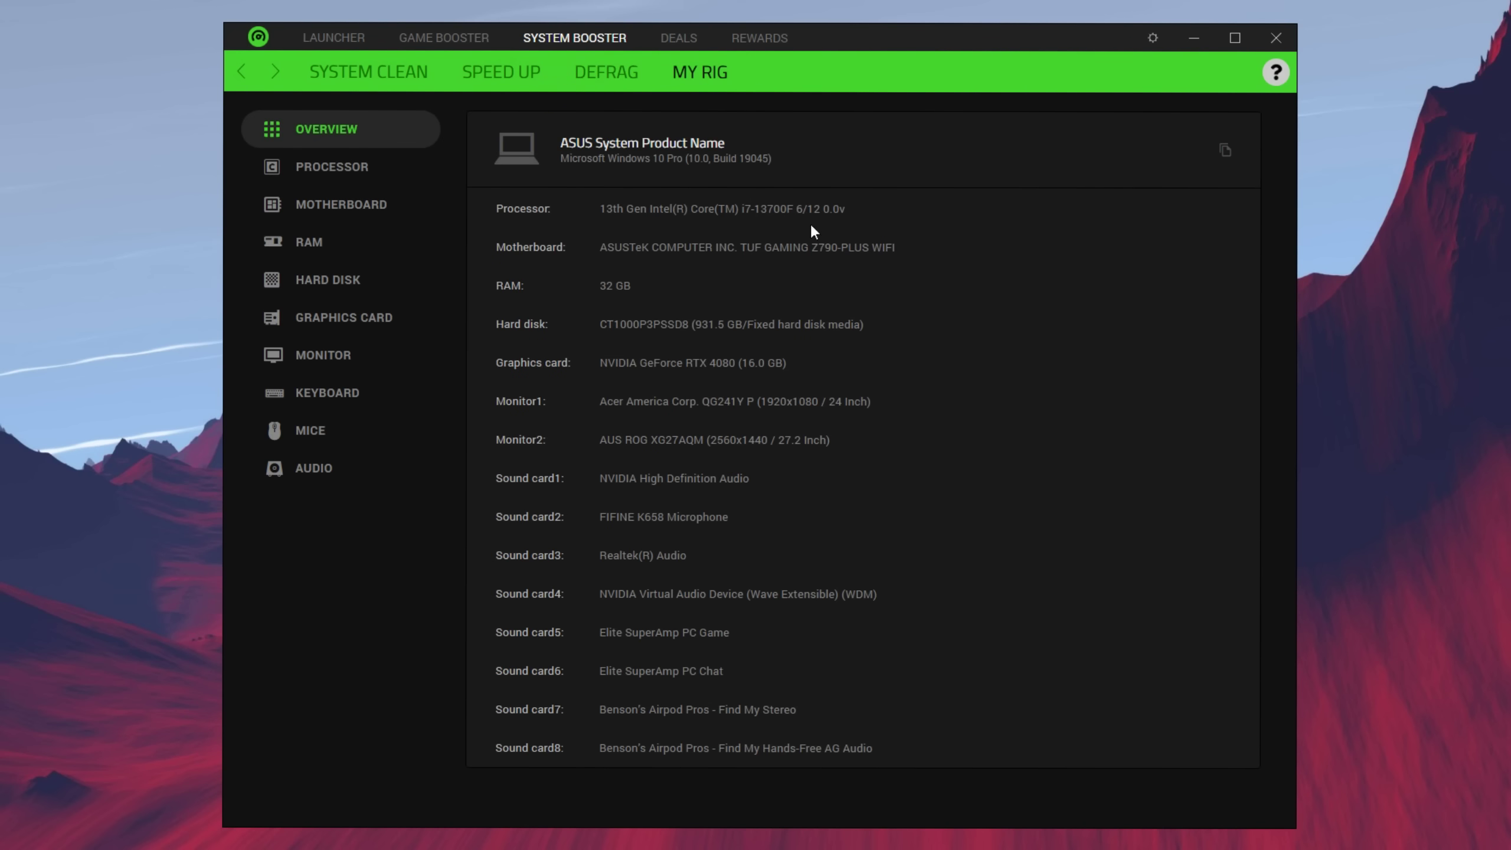
Review the full list of Speed Up optimizations in System Booster and apply all the preselected ones
{"action": "left_click", "coordinate": [497, 70]}
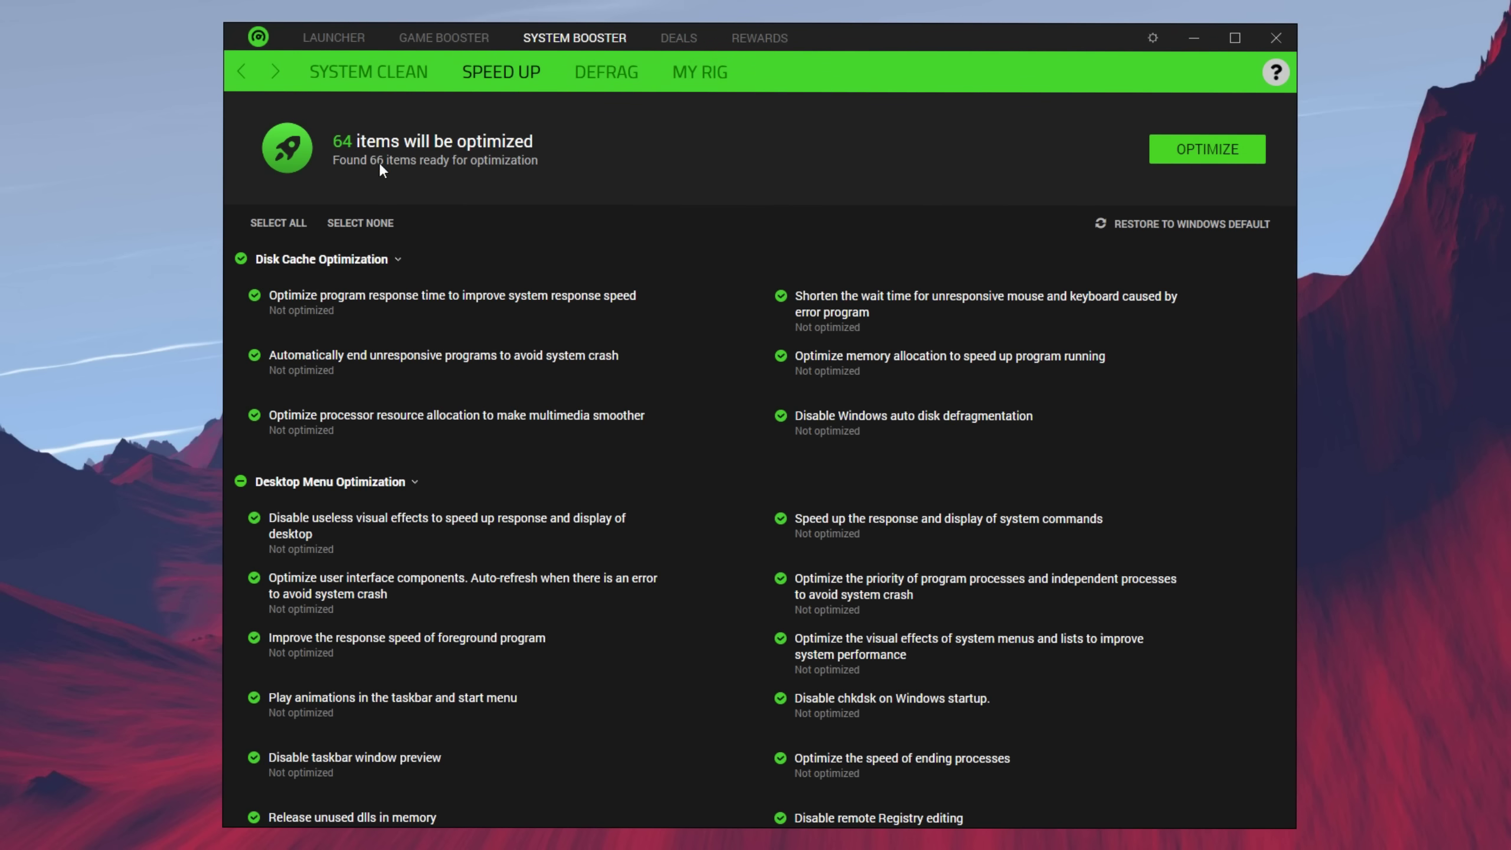
{"action": "scroll", "coordinate": [401, 295], "scroll_direction": "down", "scroll_amount": 20}
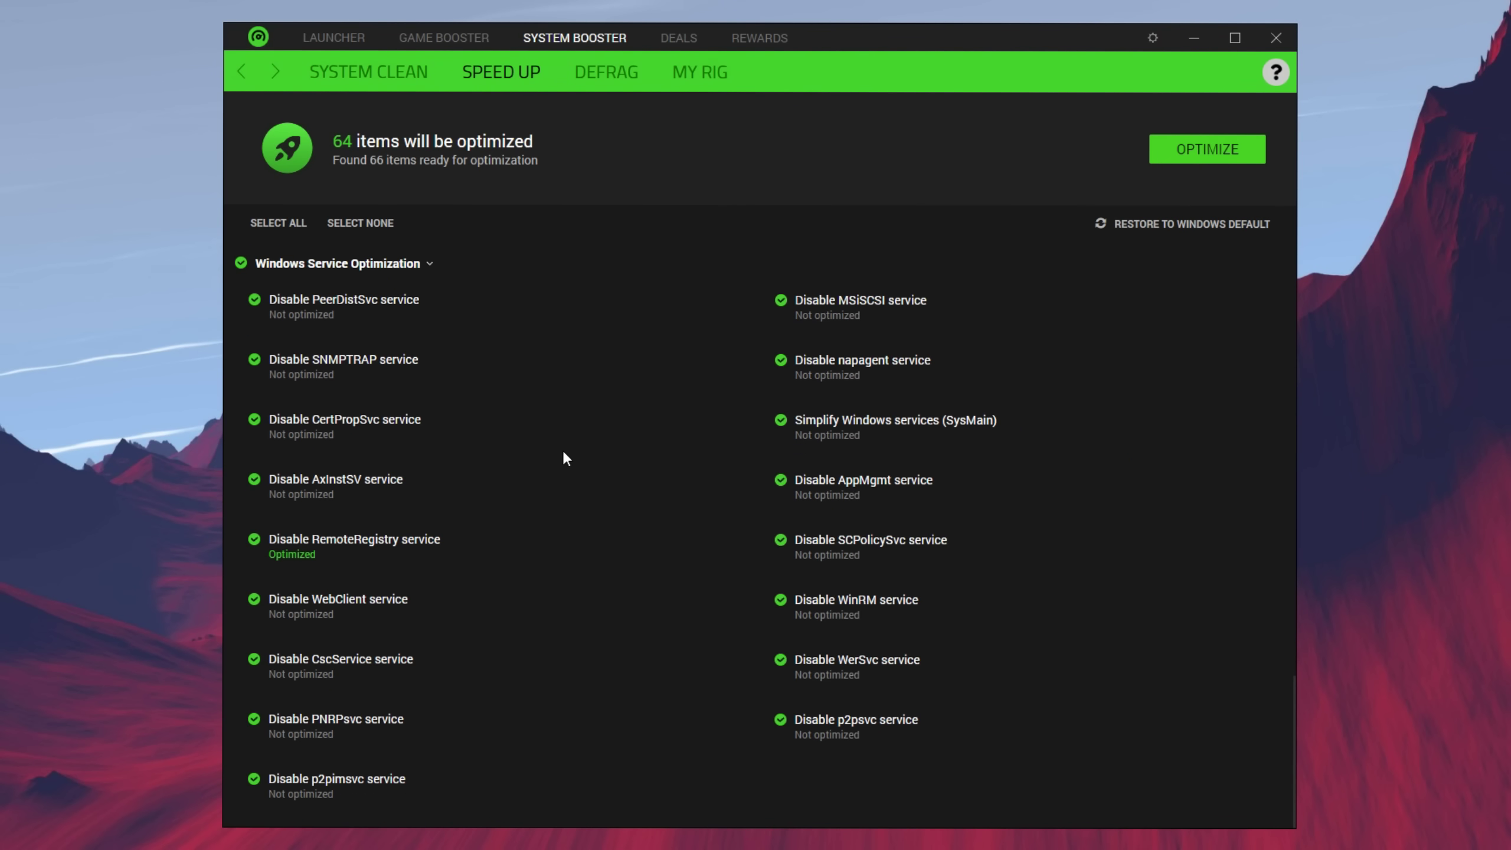
{"action": "scroll", "coordinate": [563, 457], "scroll_direction": "up", "scroll_amount": 20}
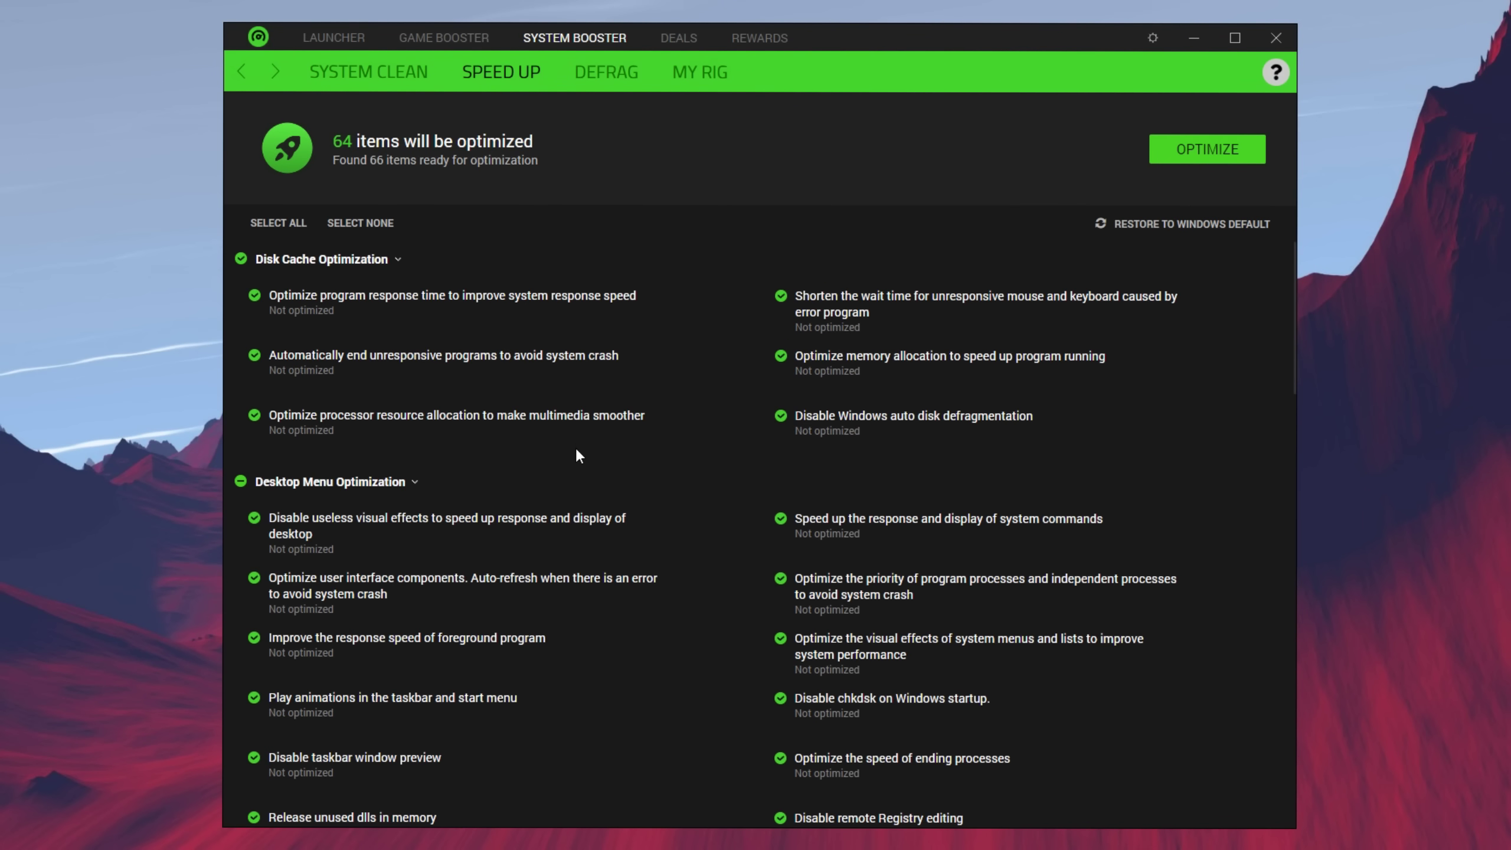
{"action": "scroll", "coordinate": [595, 411], "scroll_direction": "down", "scroll_amount": 7}
{"action": "scroll", "coordinate": [726, 360], "scroll_direction": "up", "scroll_amount": 5}
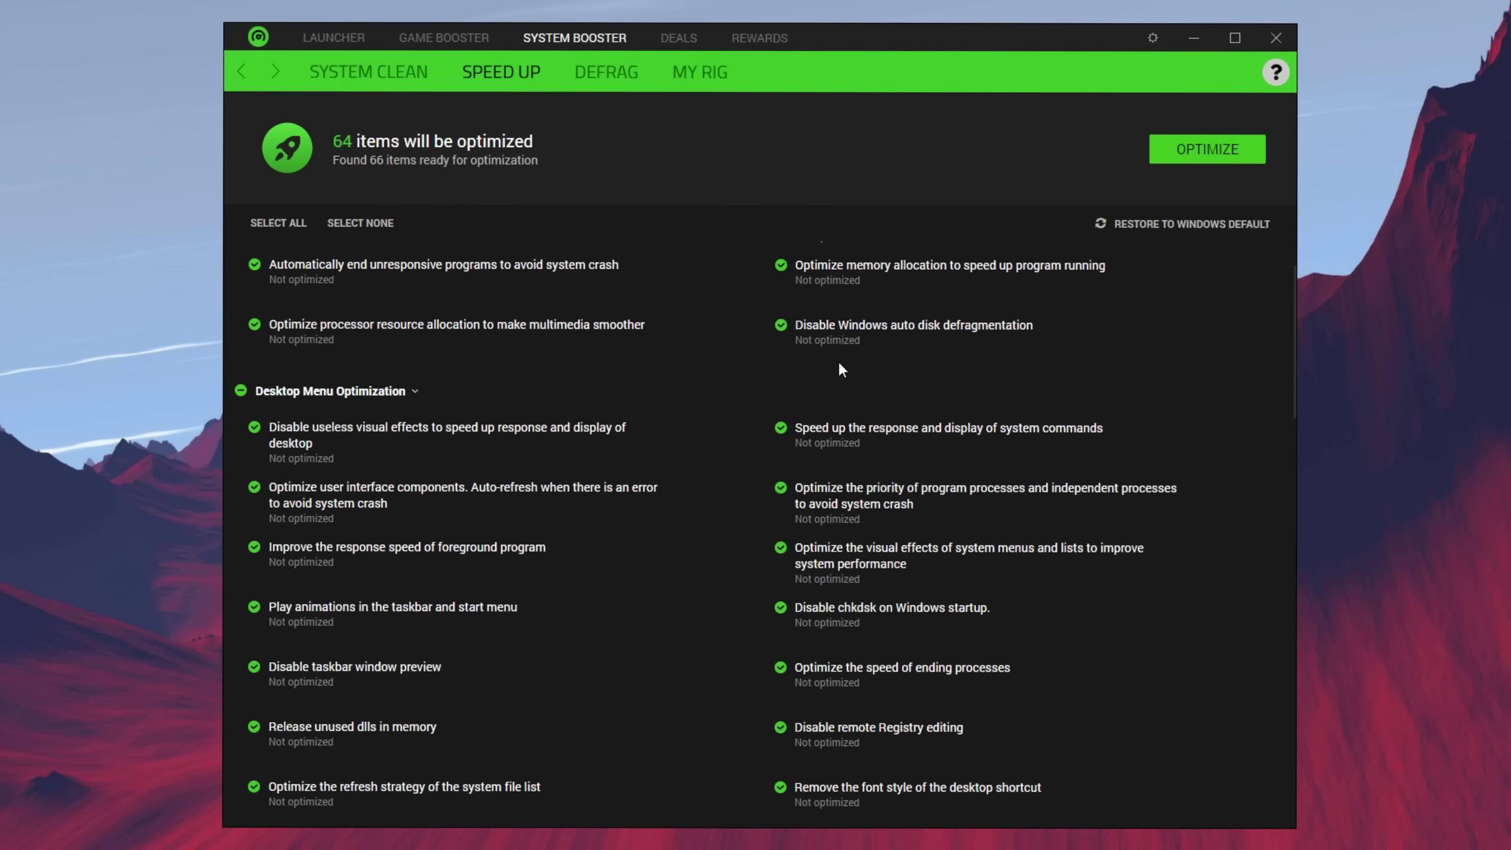
{"action": "scroll", "coordinate": [838, 363], "scroll_direction": "down", "scroll_amount": 5}
{"action": "scroll", "coordinate": [839, 365], "scroll_direction": "down", "scroll_amount": 20}
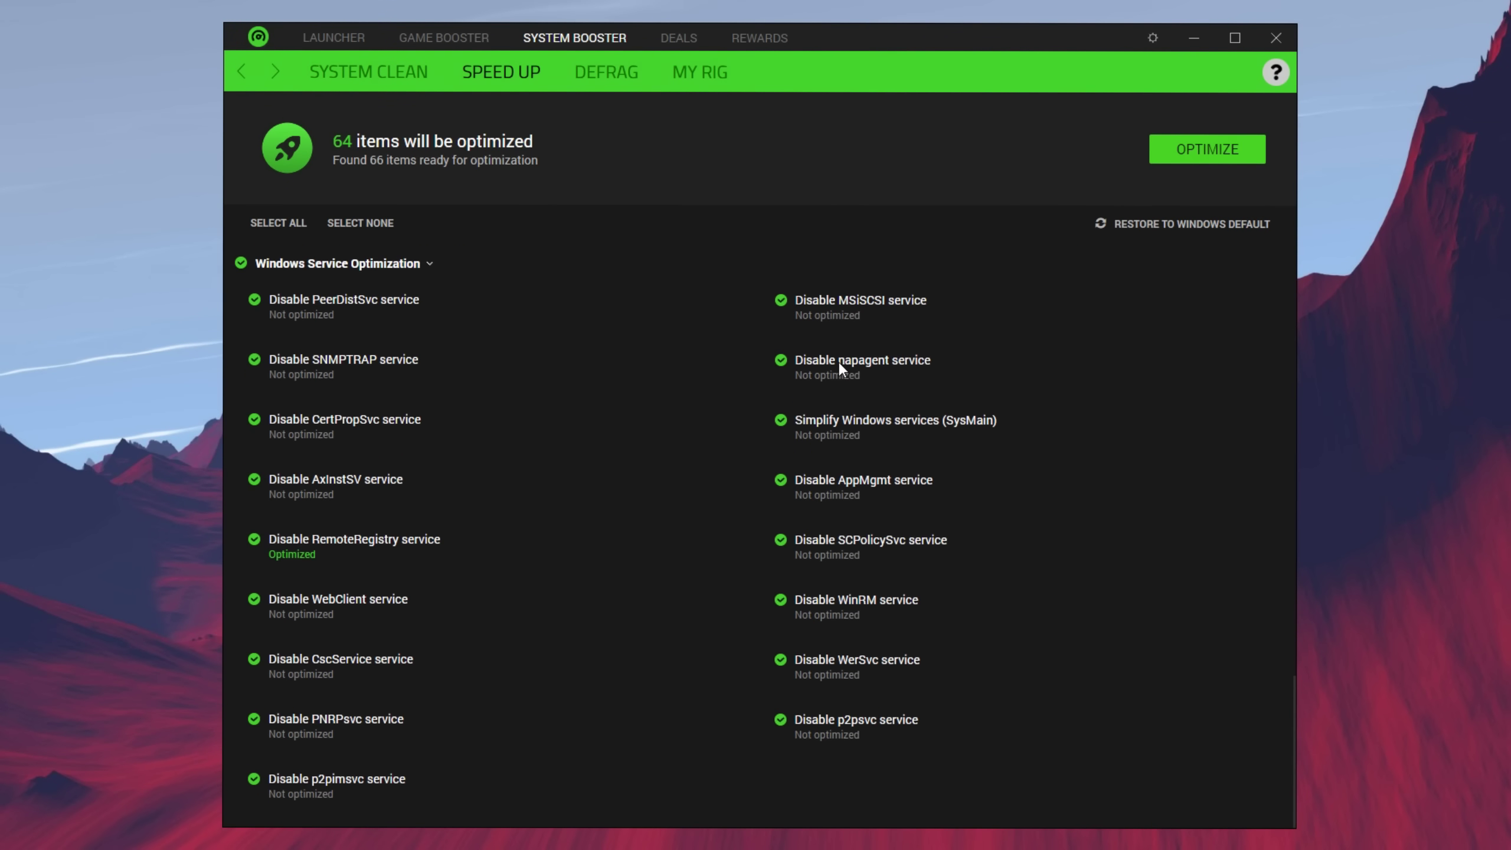
{"action": "scroll", "coordinate": [833, 363], "scroll_direction": "up", "scroll_amount": 20}
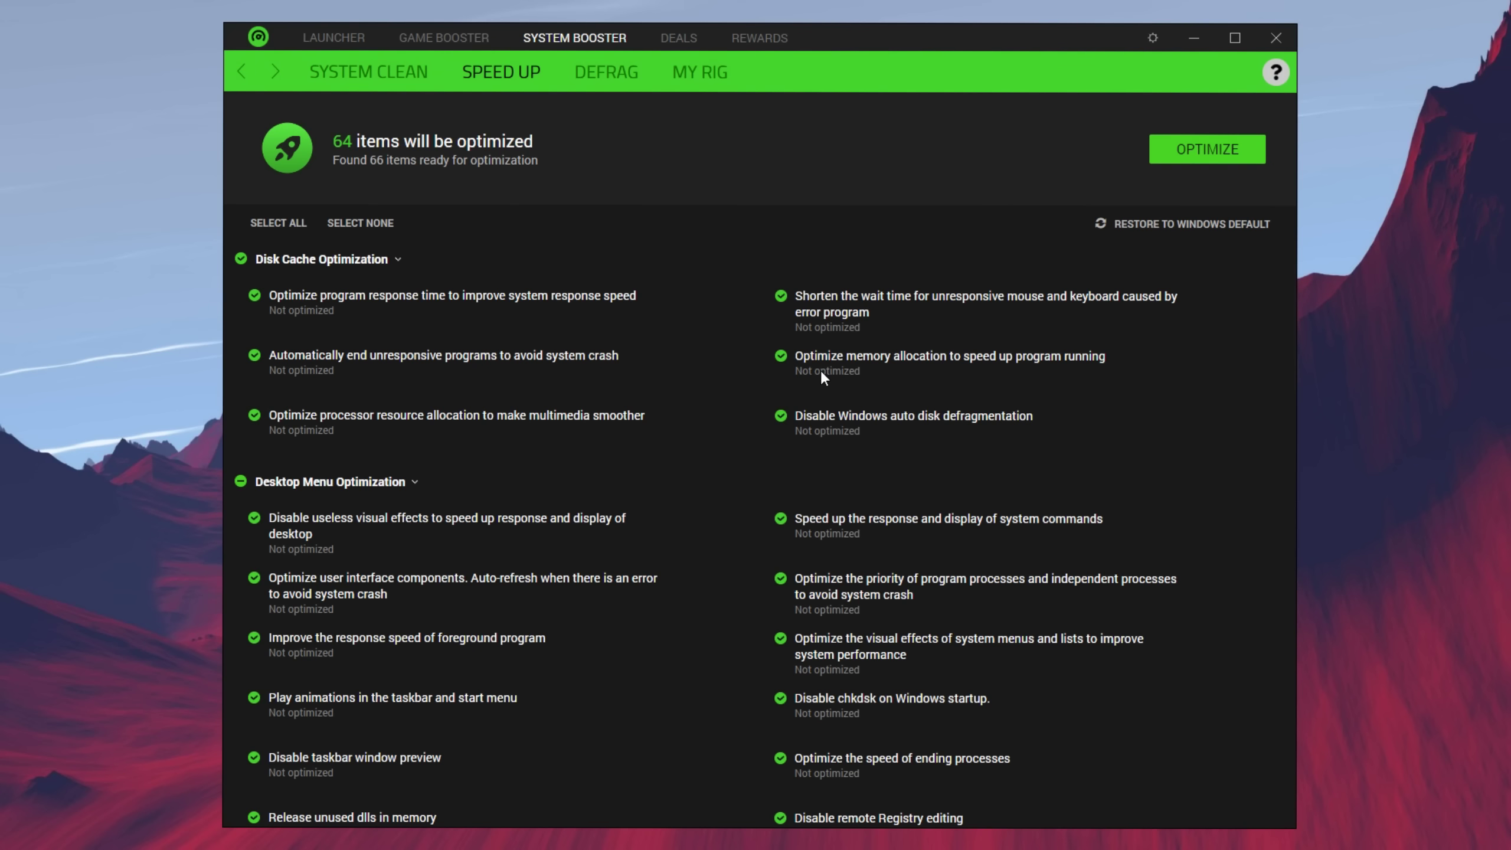
{"action": "left_click", "coordinate": [1236, 150]}
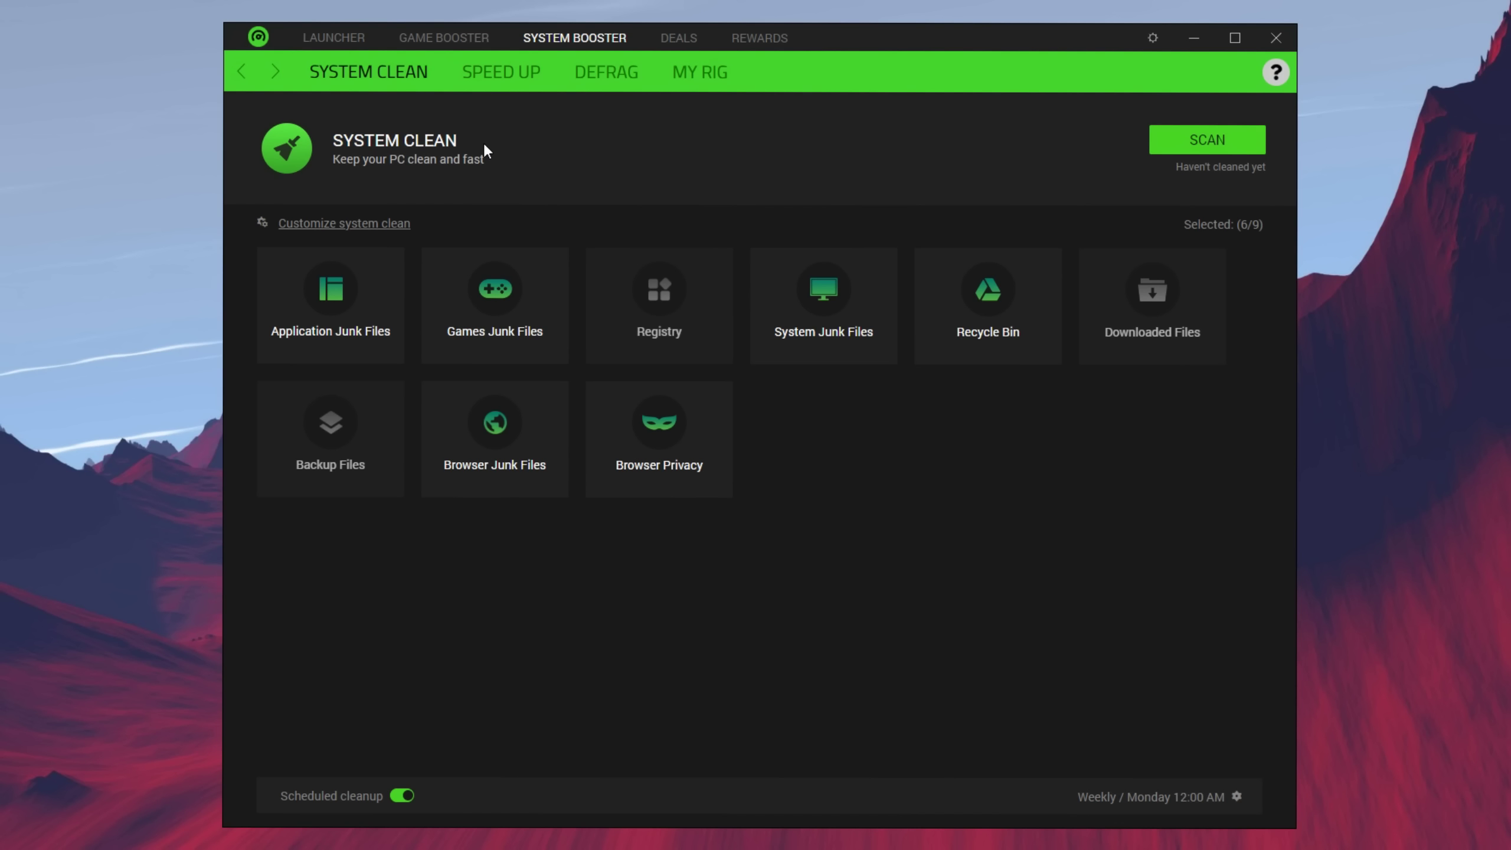
Scan the PC with System Clean using the preselected categories and clean all the selected junk files
{"action": "left_click", "coordinate": [1225, 137]}
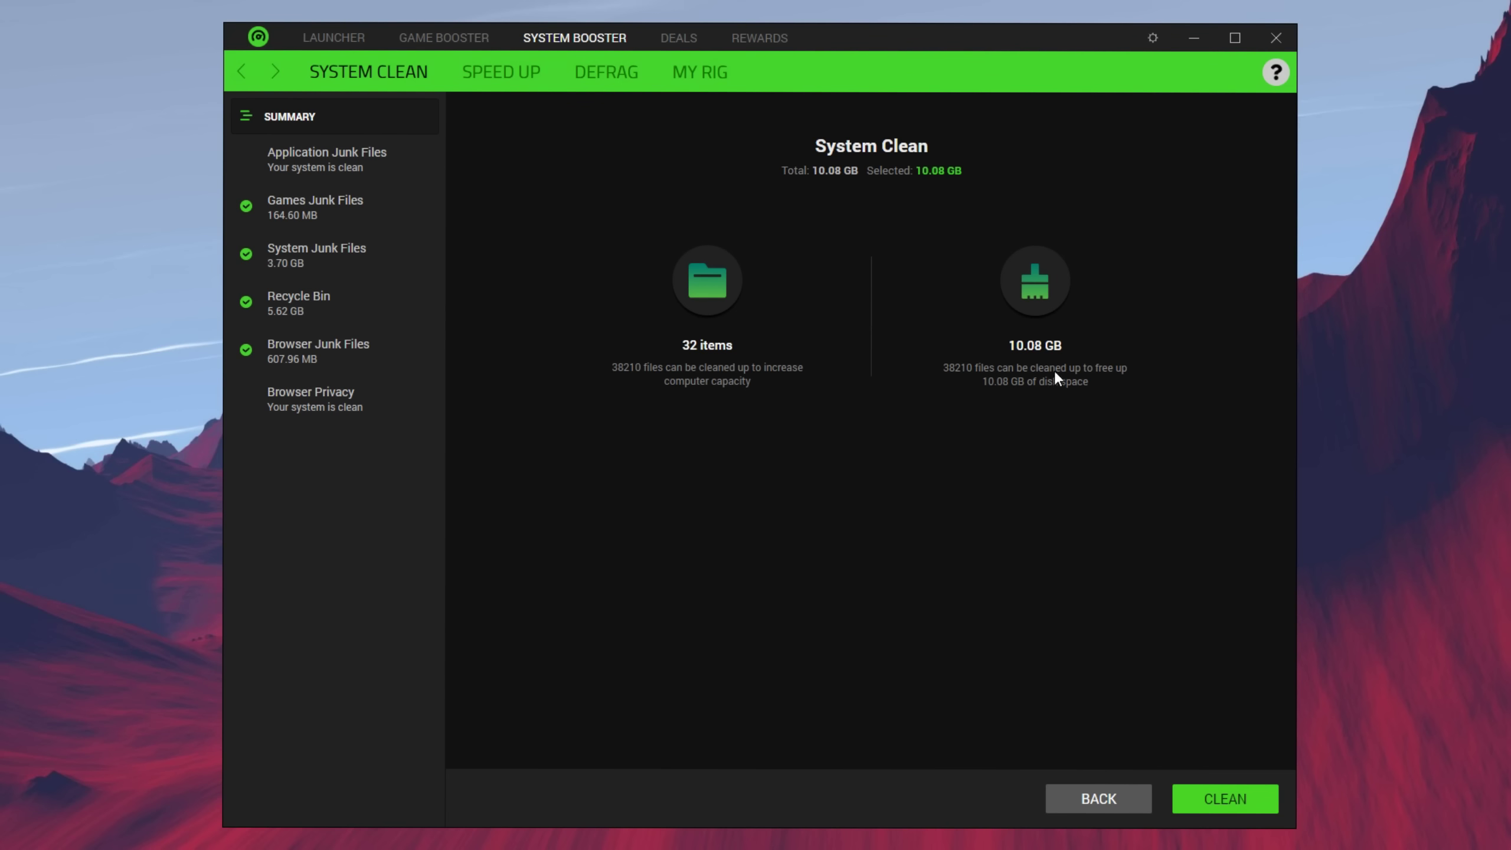
{"action": "left_click", "coordinate": [1205, 798]}
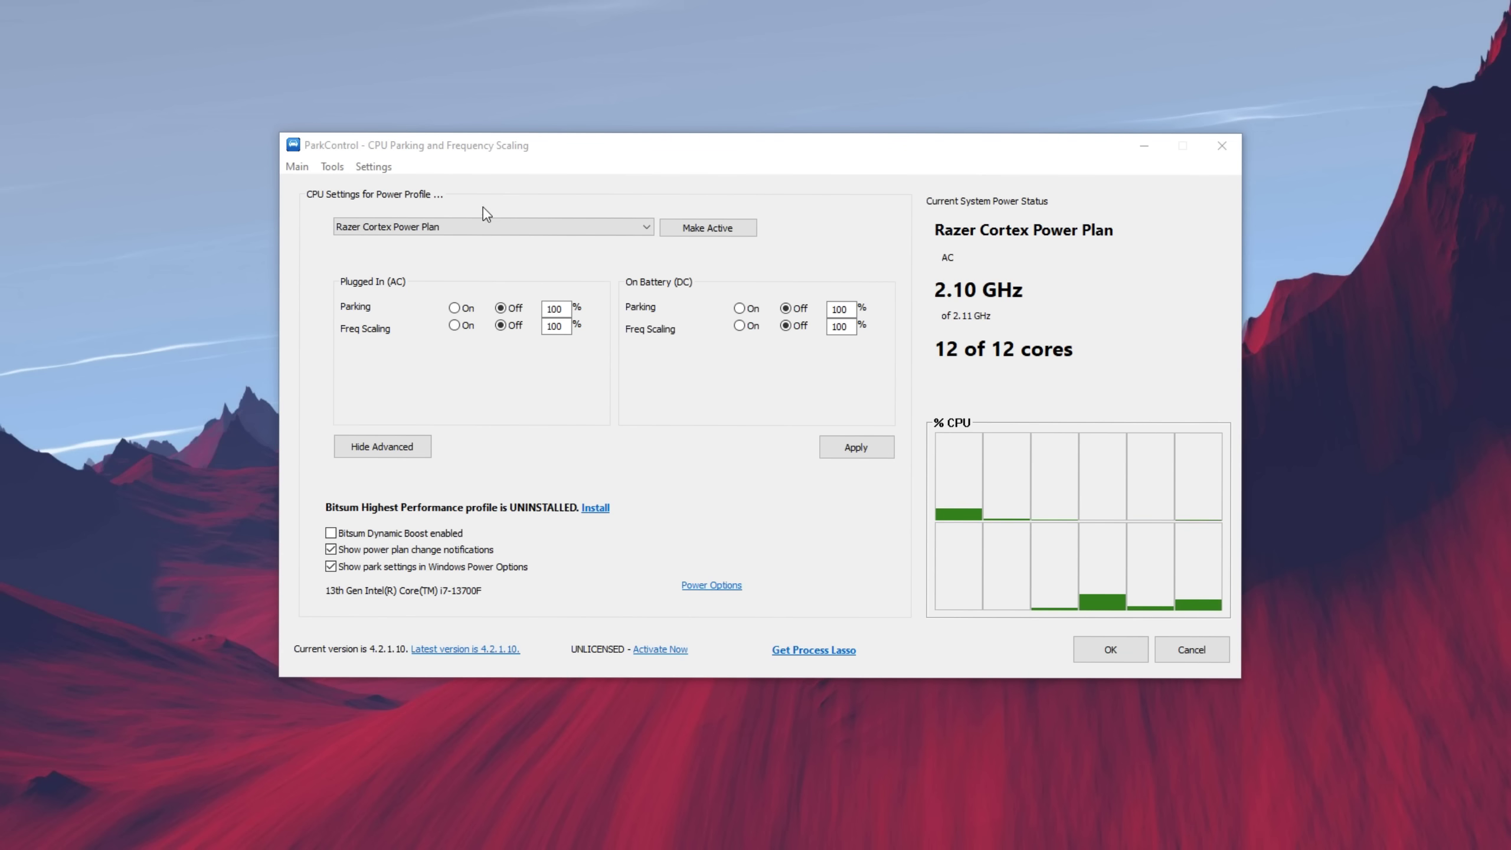
Switch to ParkControl, choose the High performance power profile and apply its CPU parking and frequency scaling settings
{"action": "left_click", "coordinate": [358, 231]}
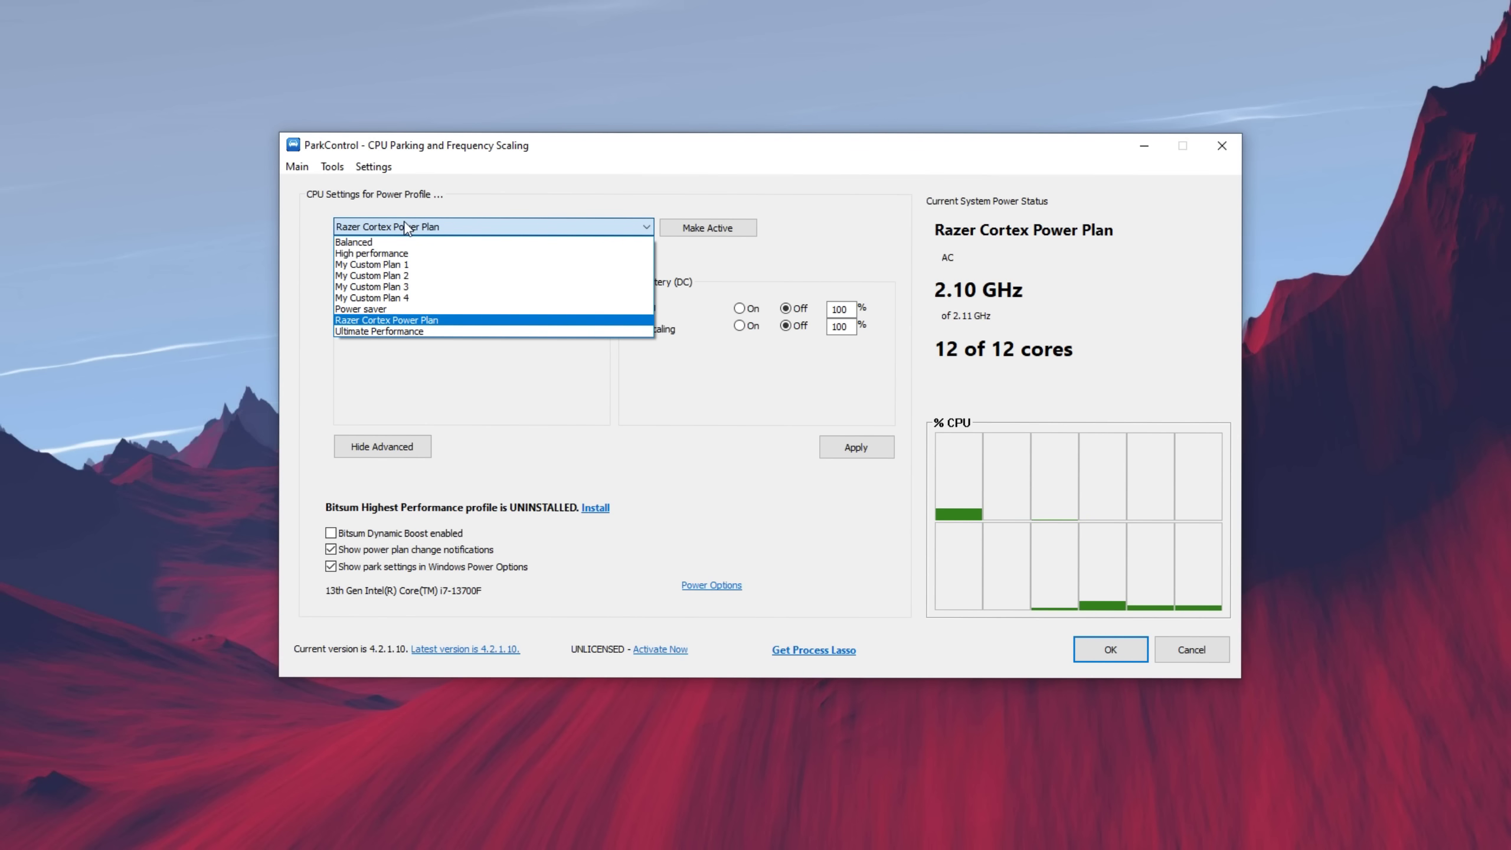
{"action": "left_click", "coordinate": [389, 254]}
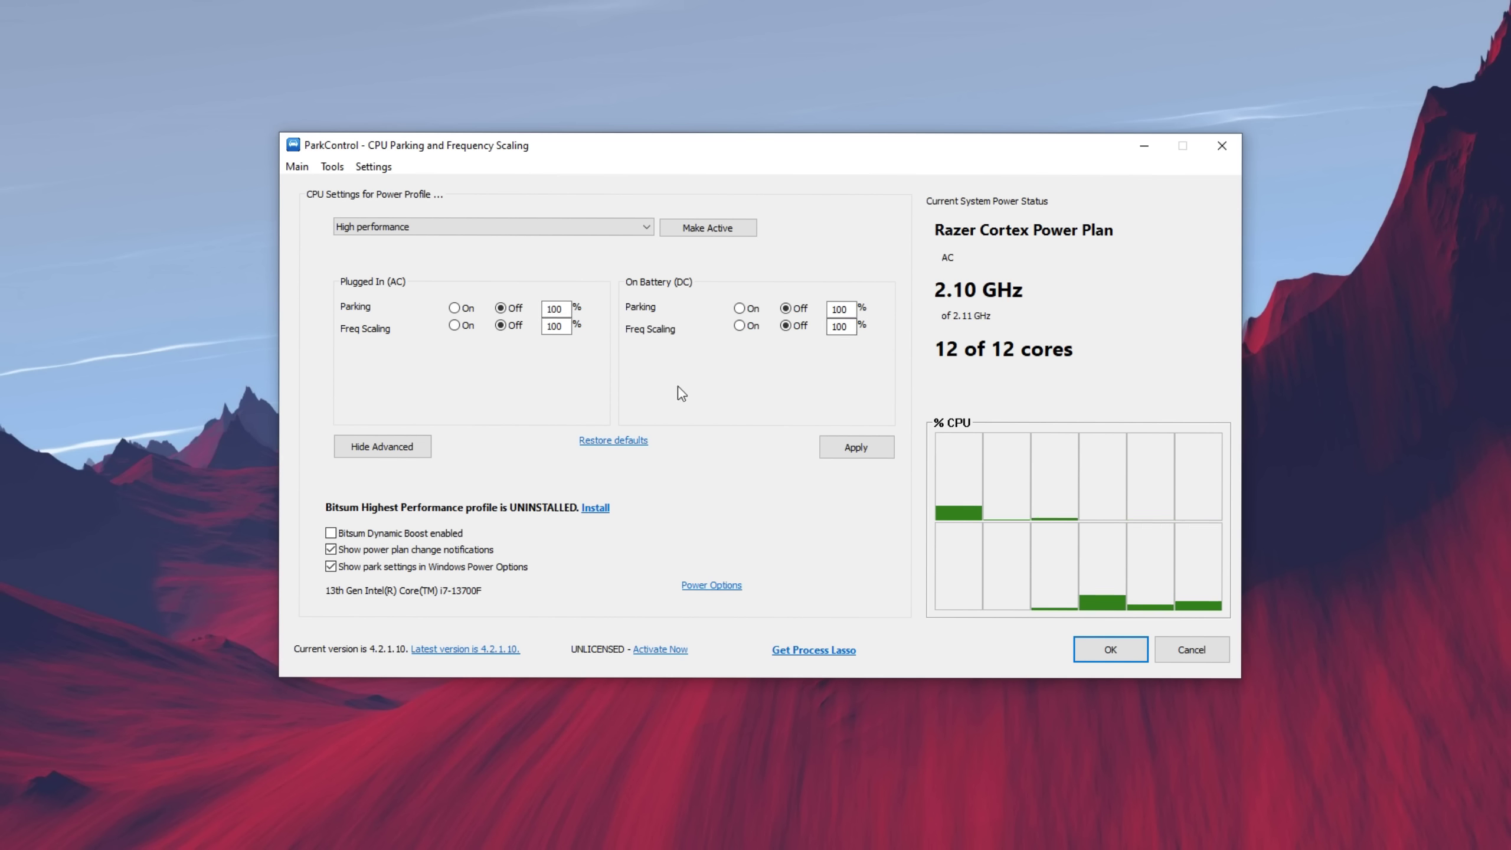
{"action": "left_click", "coordinate": [889, 454]}
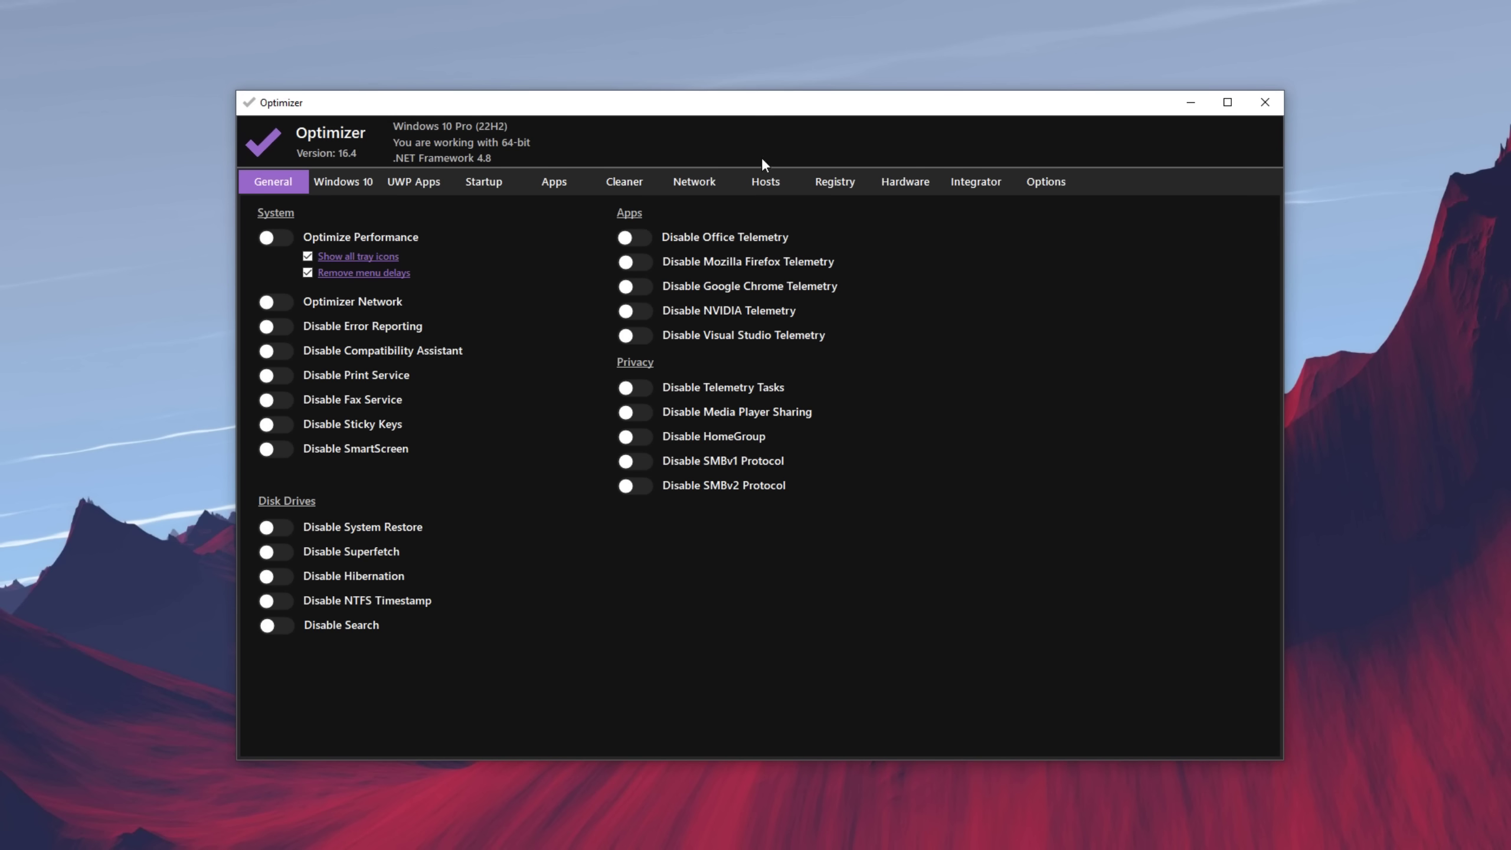
{"action": "left_click", "coordinate": [343, 182]}
{"action": "left_click", "coordinate": [286, 181]}
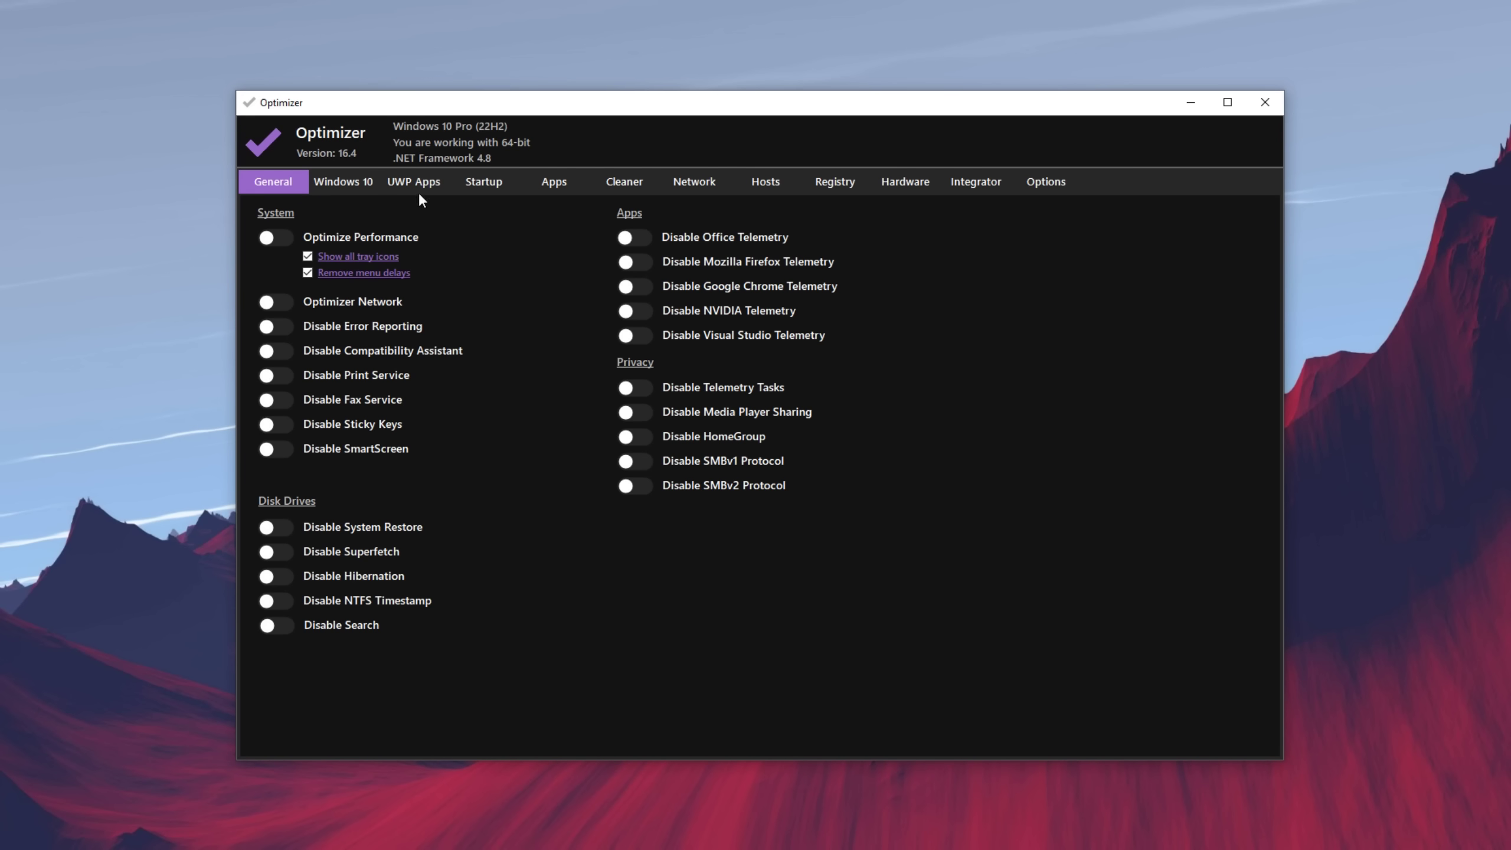
{"action": "left_click", "coordinate": [621, 182]}
{"action": "left_click", "coordinate": [273, 185]}
In Optimizer, enable all the common registry issue fixes and run the fix
{"action": "left_click", "coordinate": [839, 183]}
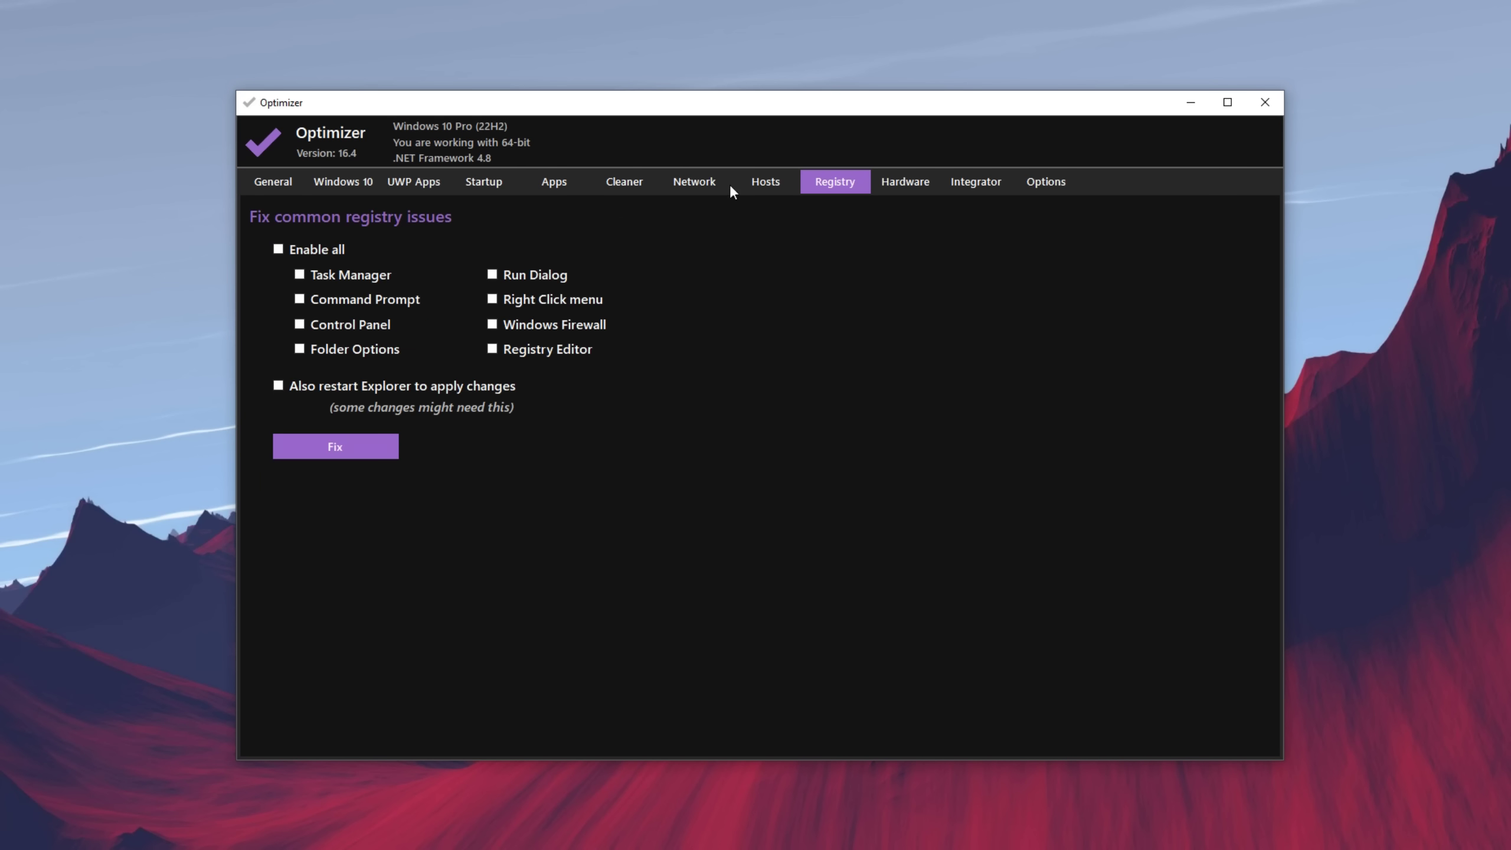
{"action": "left_click", "coordinate": [278, 251]}
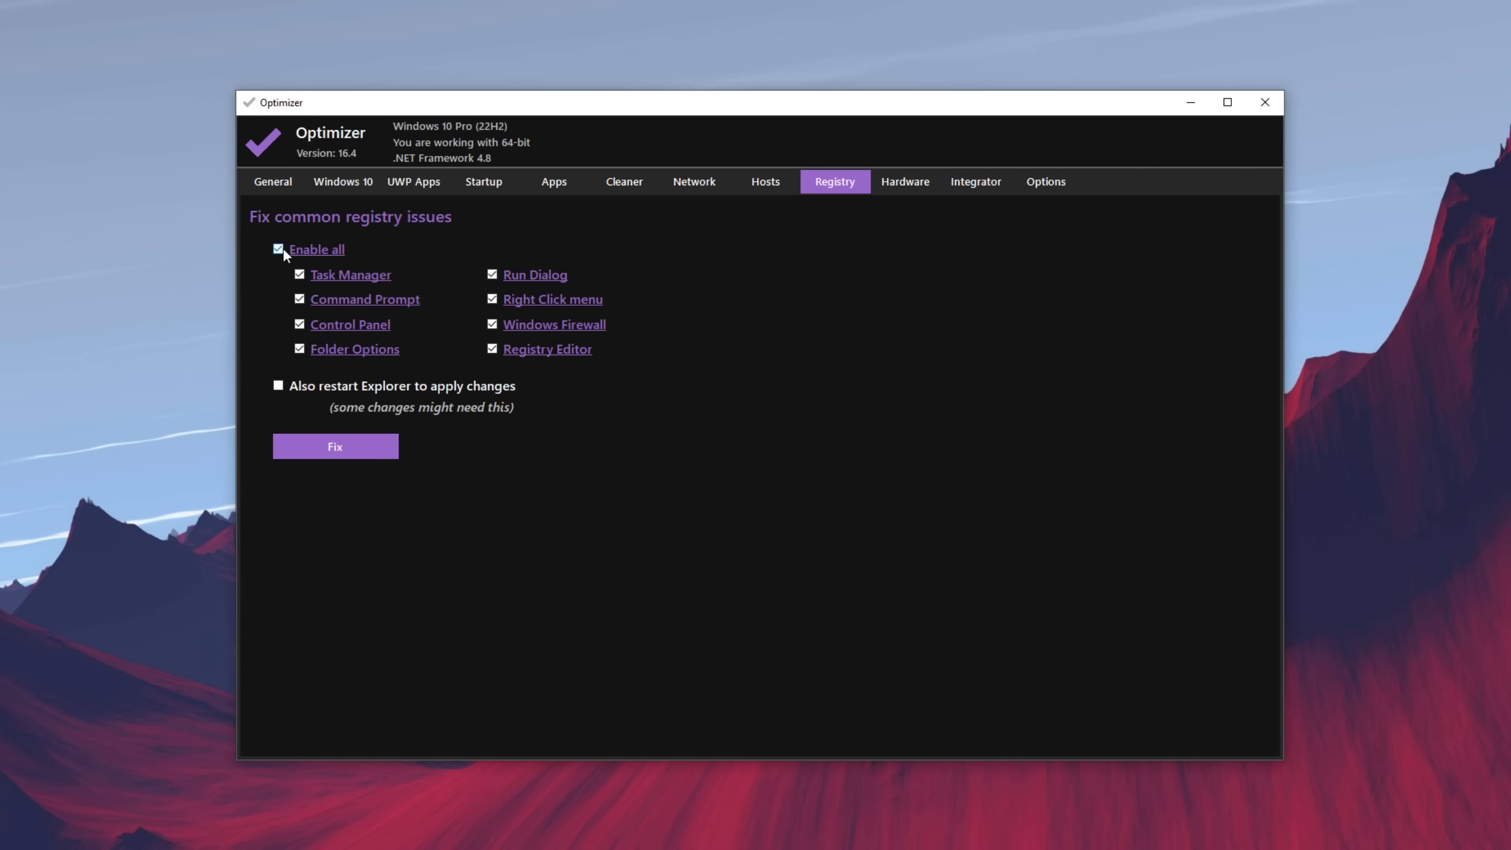
{"action": "left_click", "coordinate": [337, 449]}
{"action": "left_click", "coordinate": [337, 451]}
Set the DNS server of the Intel Wi-Fi 6E AX211 adapter to Google and return to the general options
{"action": "left_click", "coordinate": [698, 184]}
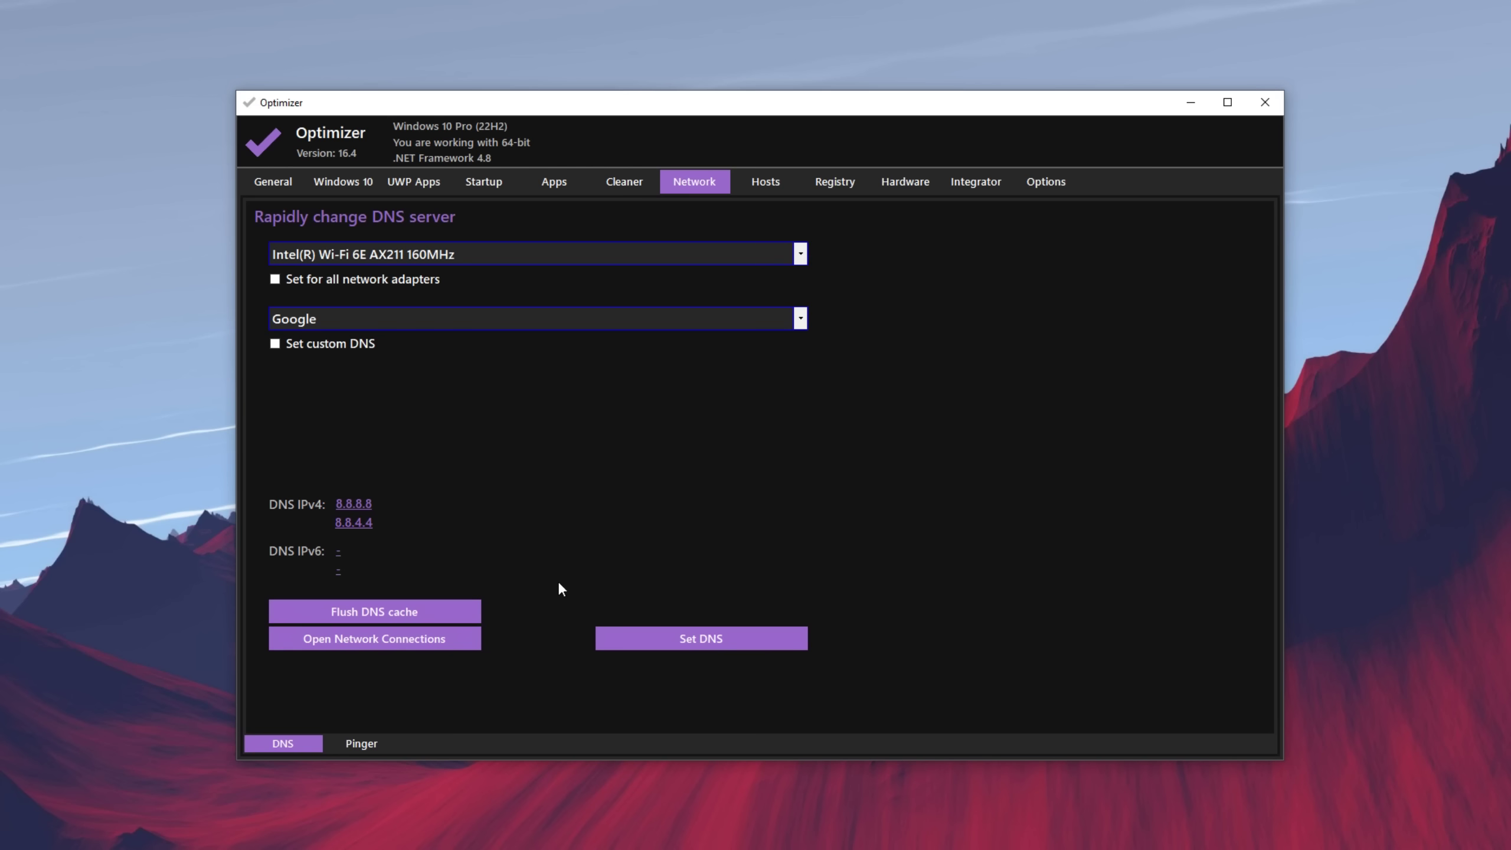
{"action": "left_click", "coordinate": [716, 643]}
{"action": "left_click", "coordinate": [273, 182]}
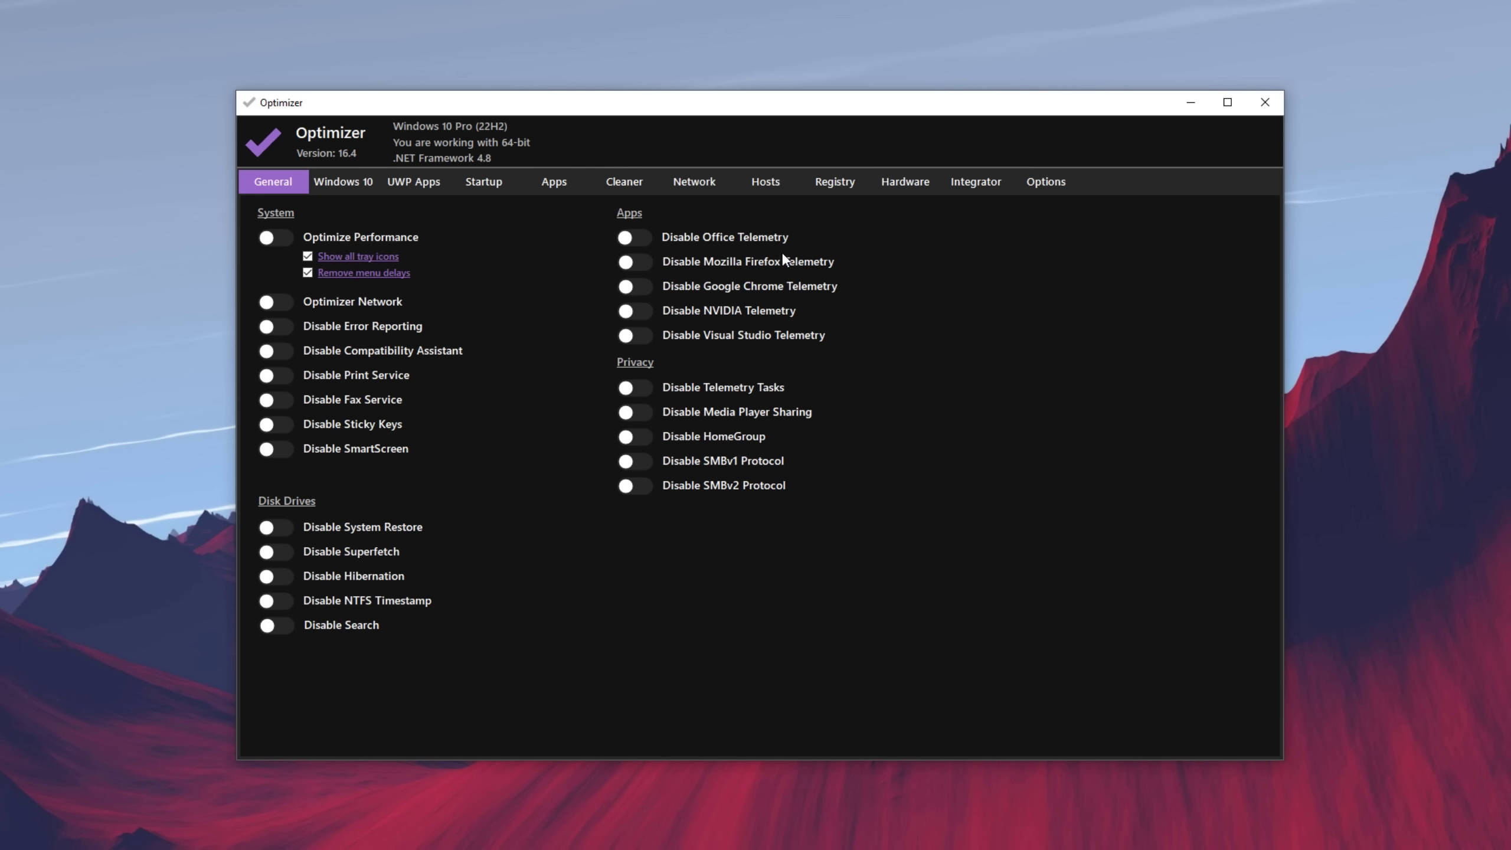
Enable Optimize Performance and Gaming Mode, and disable Xbox Live and Game Bar in the Windows 10 gaming options
{"action": "left_click", "coordinate": [275, 238]}
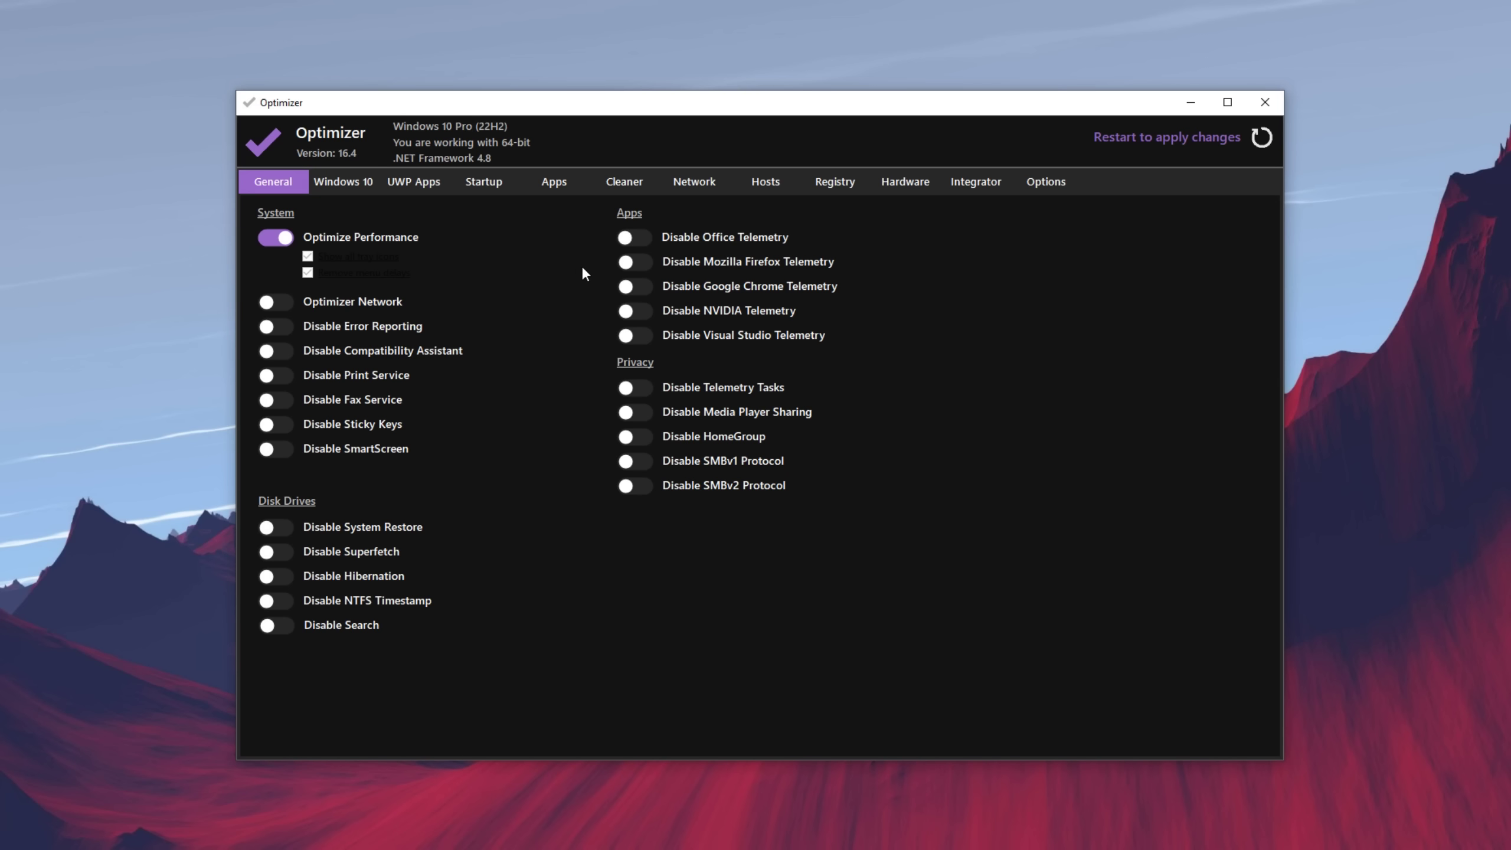
{"action": "left_click", "coordinate": [344, 182]}
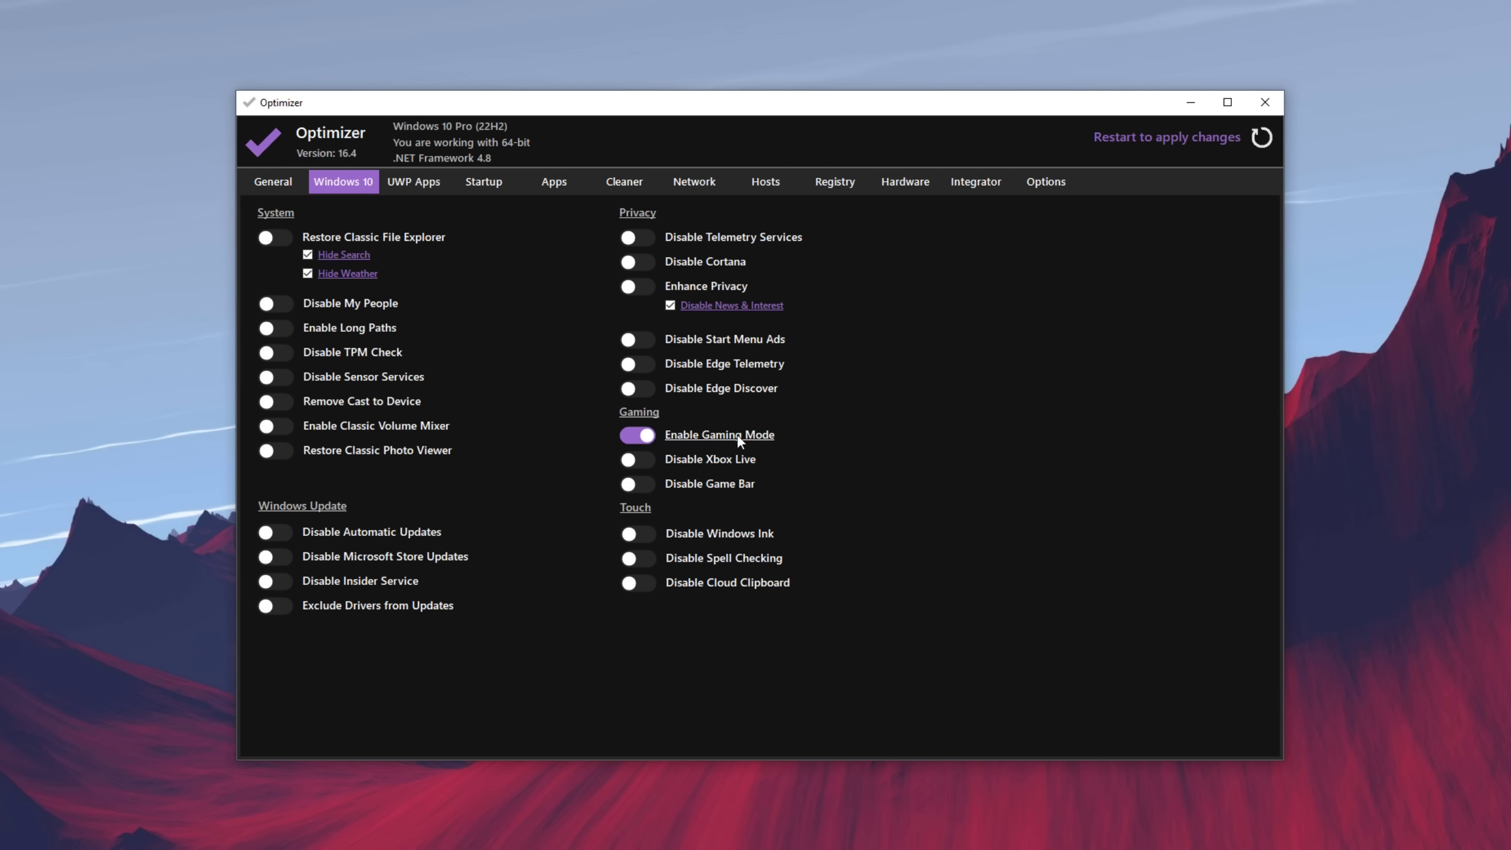
{"action": "left_click", "coordinate": [637, 484]}
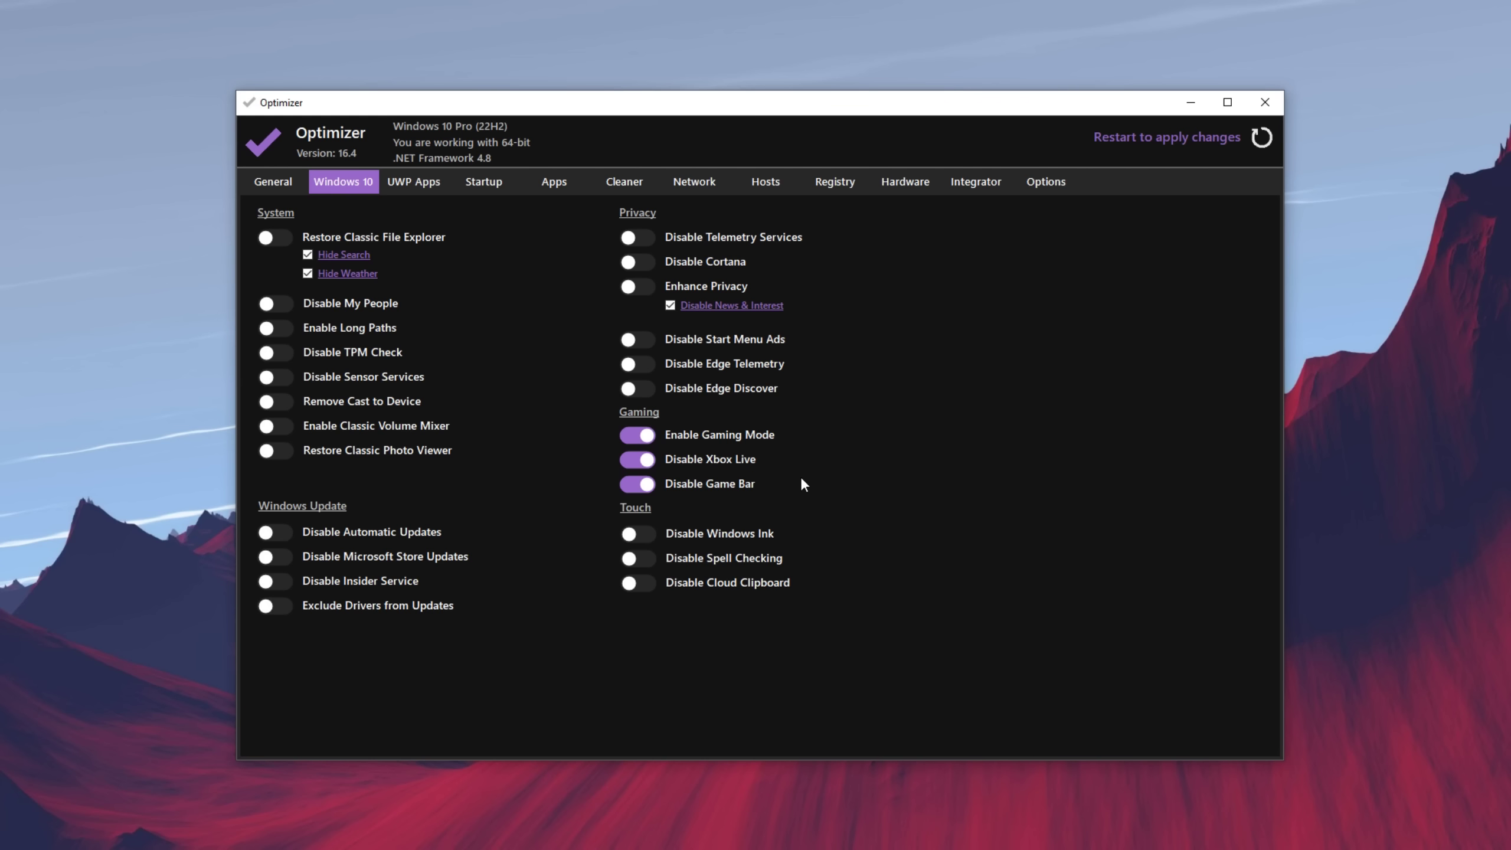
Delete vibranceGUI and Overwolf from the startup items and confirm the deletion
{"action": "left_click", "coordinate": [486, 182]}
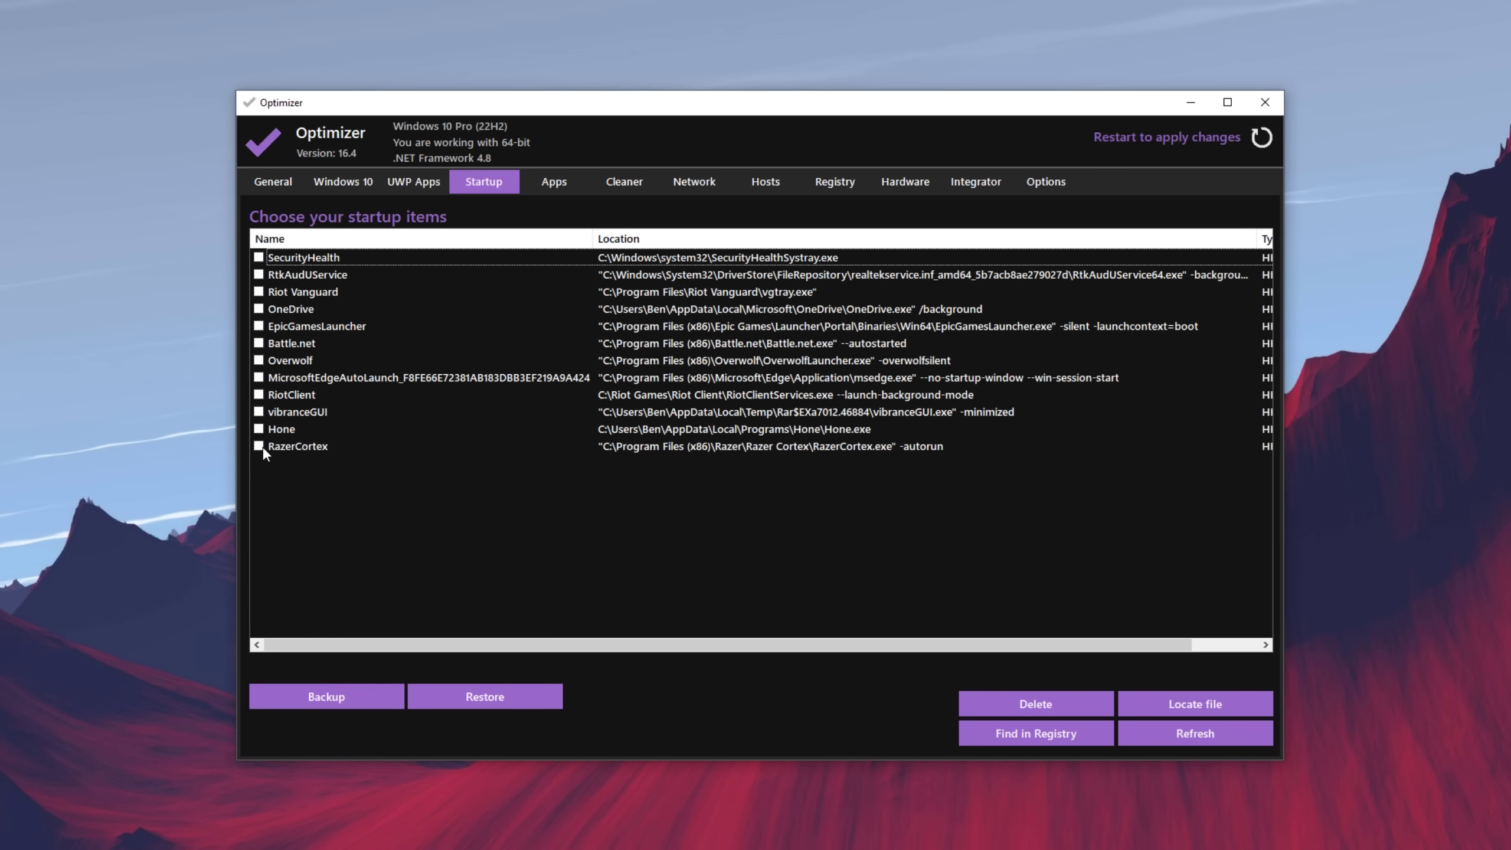
{"action": "left_click", "coordinate": [258, 412]}
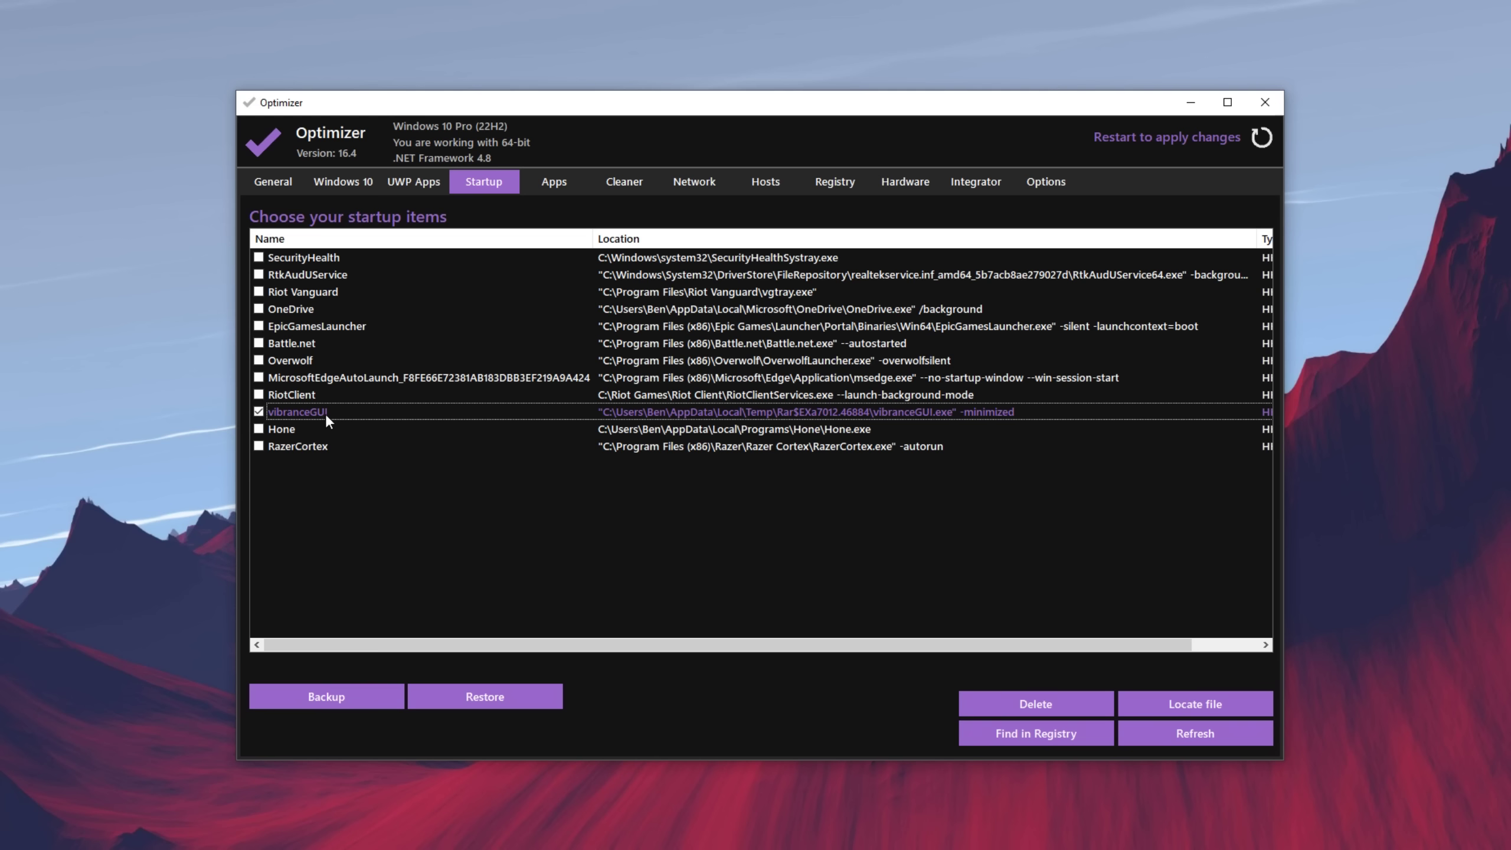
{"action": "left_click", "coordinate": [257, 360]}
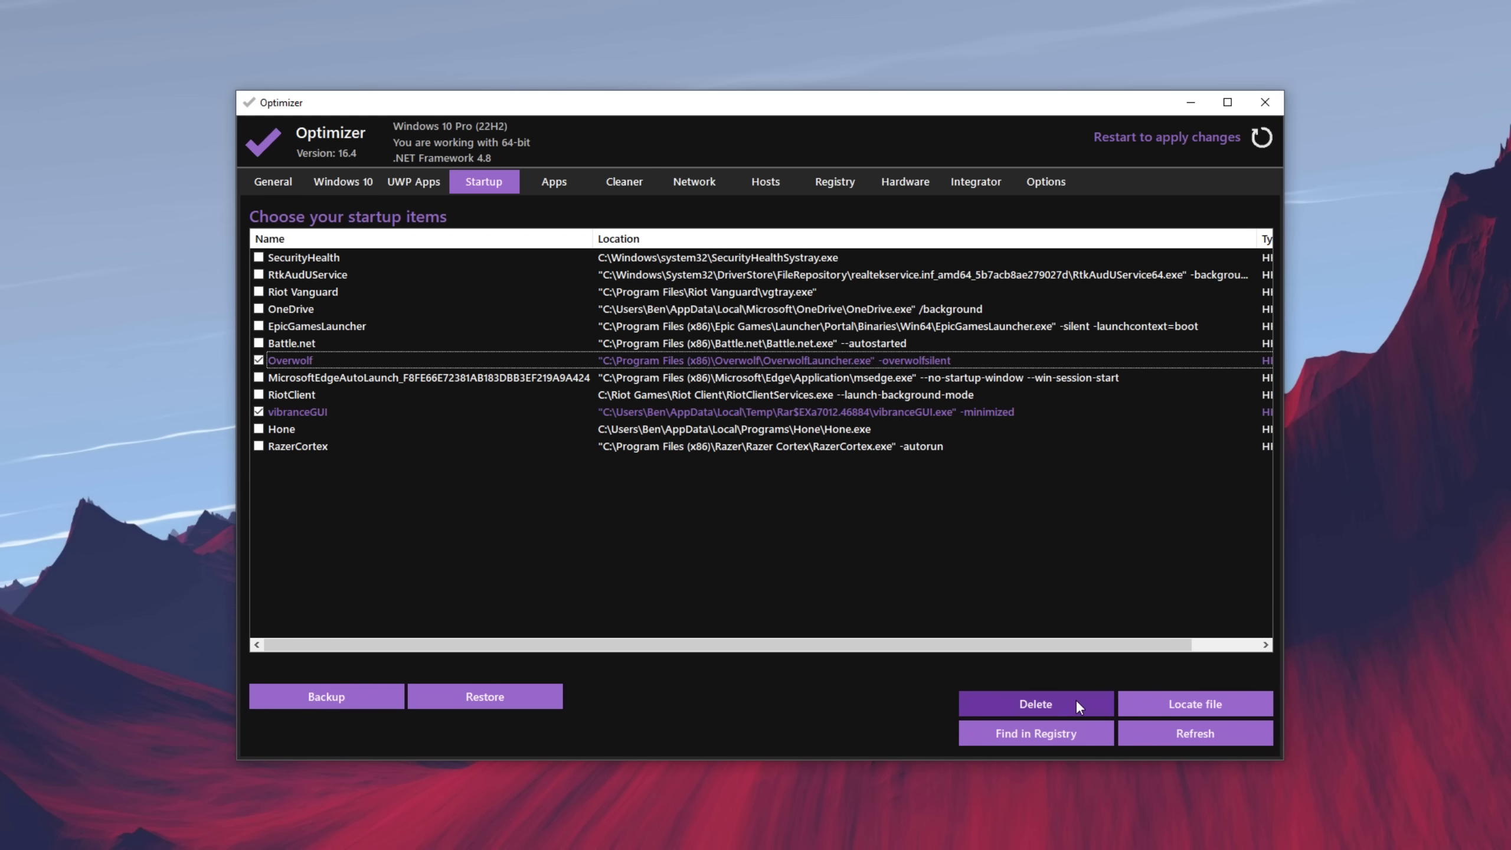
{"action": "left_click", "coordinate": [1035, 703]}
{"action": "left_click", "coordinate": [857, 552]}
Select Windows temporary files in the cleaner, review the listed files and clean them all
{"action": "left_click", "coordinate": [624, 181]}
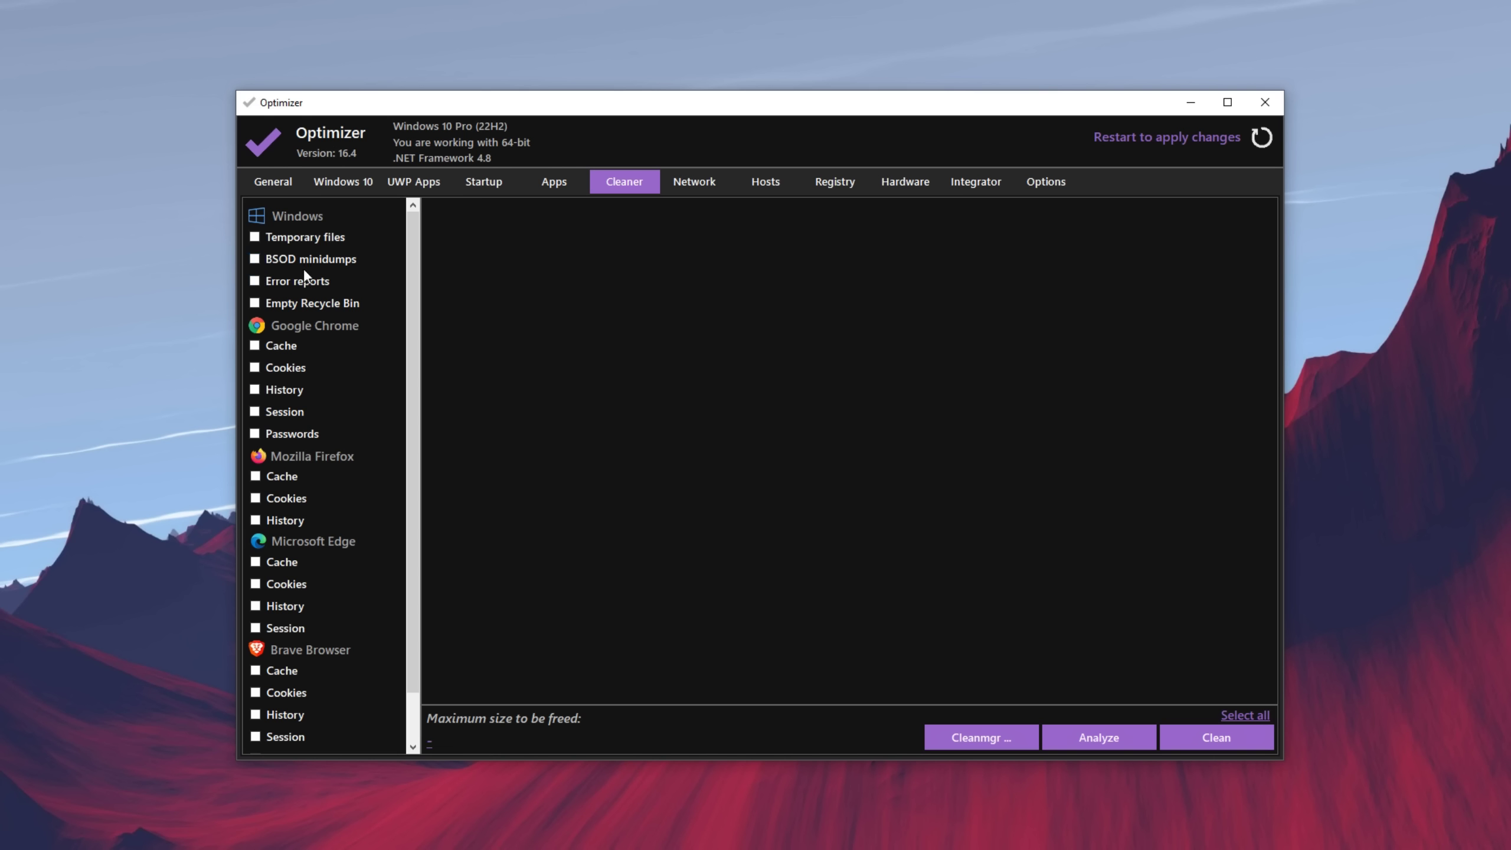
{"action": "left_click", "coordinate": [262, 234]}
{"action": "left_click", "coordinate": [1215, 737]}
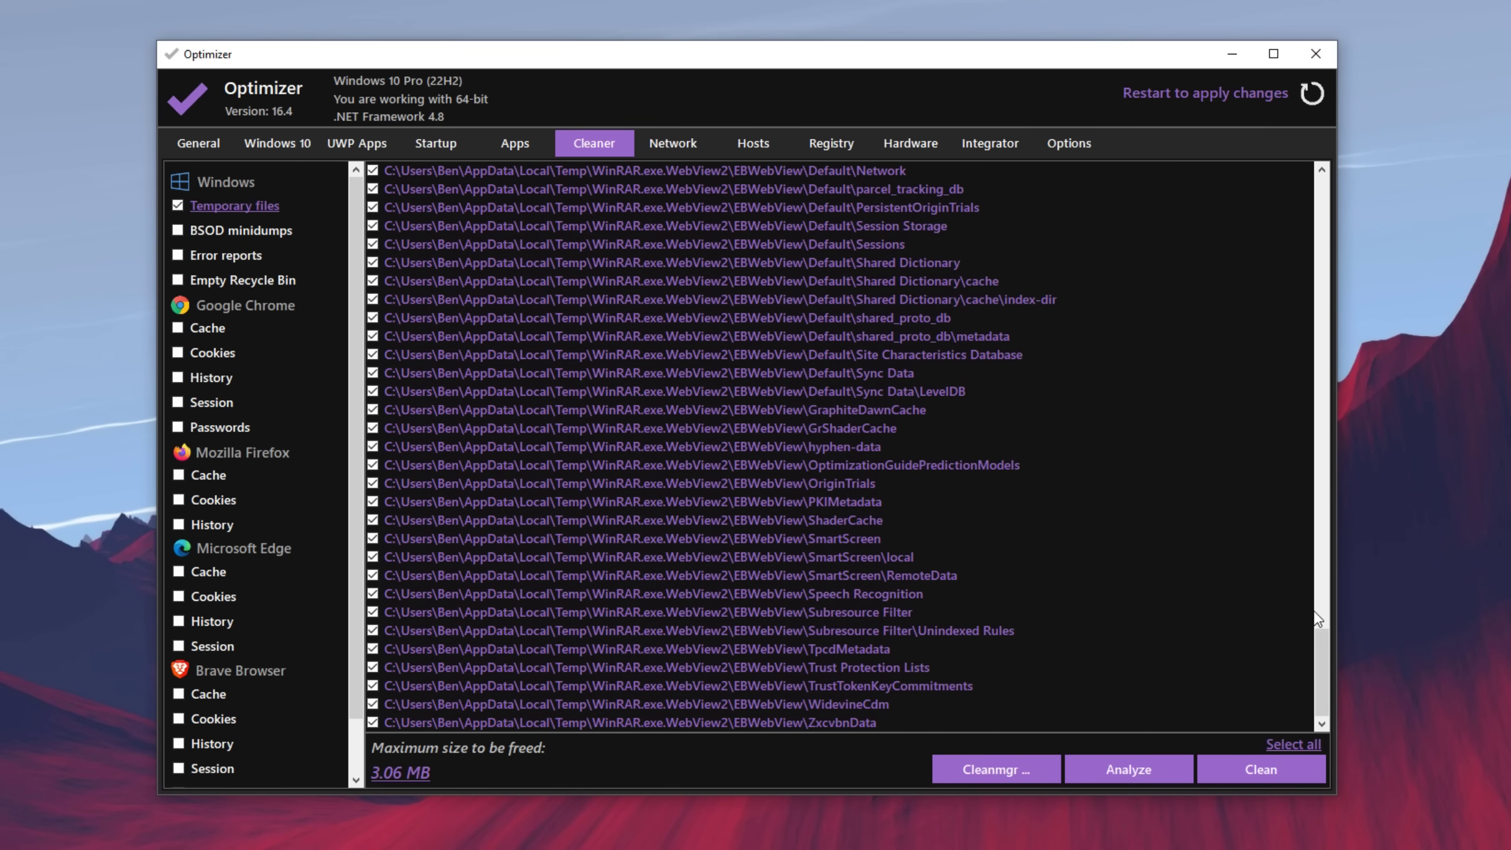
{"action": "left_click_drag", "start_coordinate": [1320, 652], "coordinate": [1424, 173]}
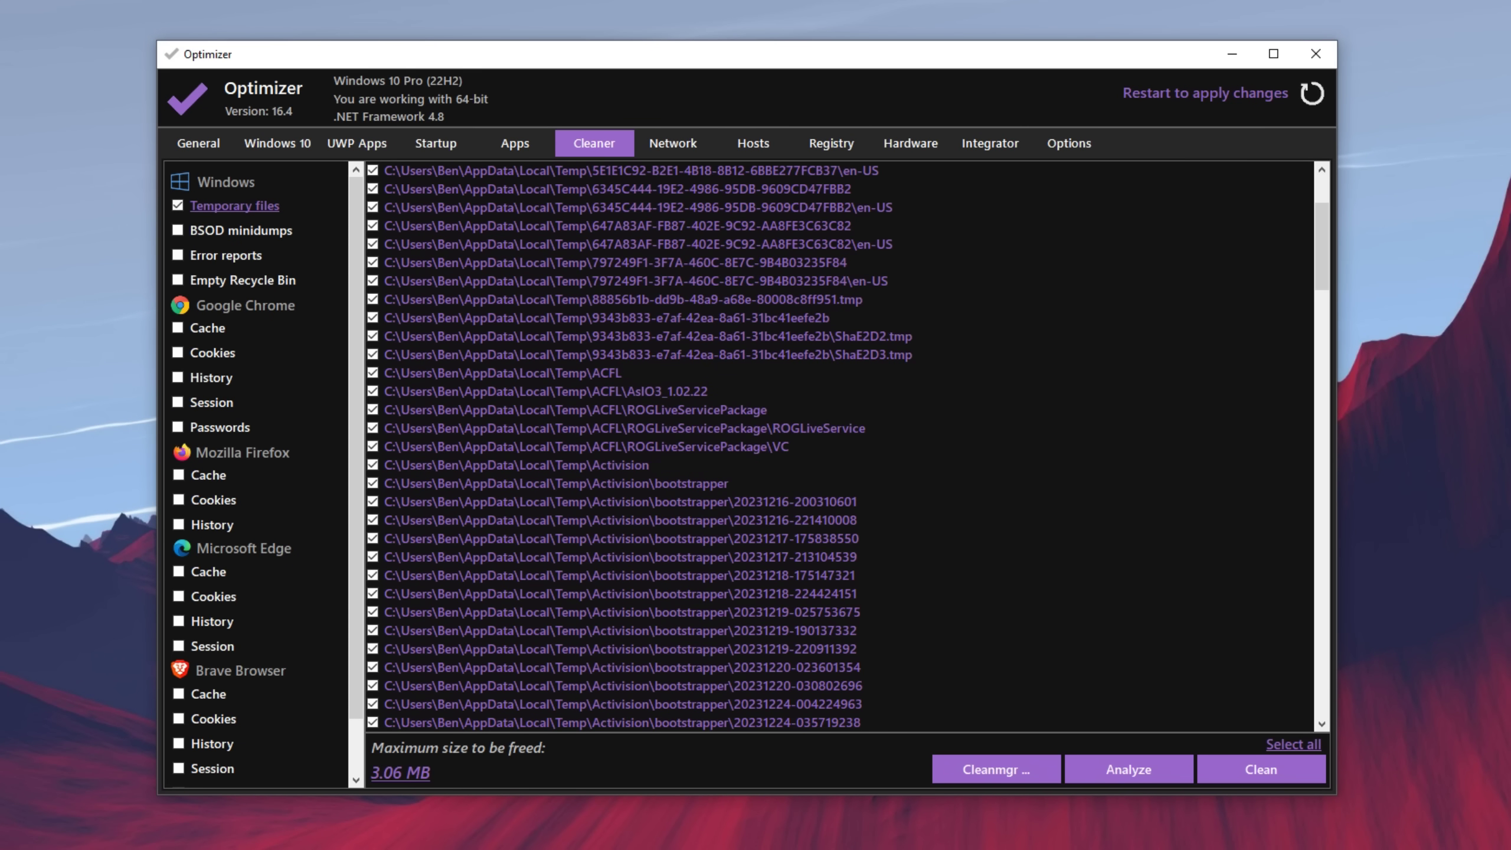
{"action": "left_click", "coordinate": [1264, 770]}
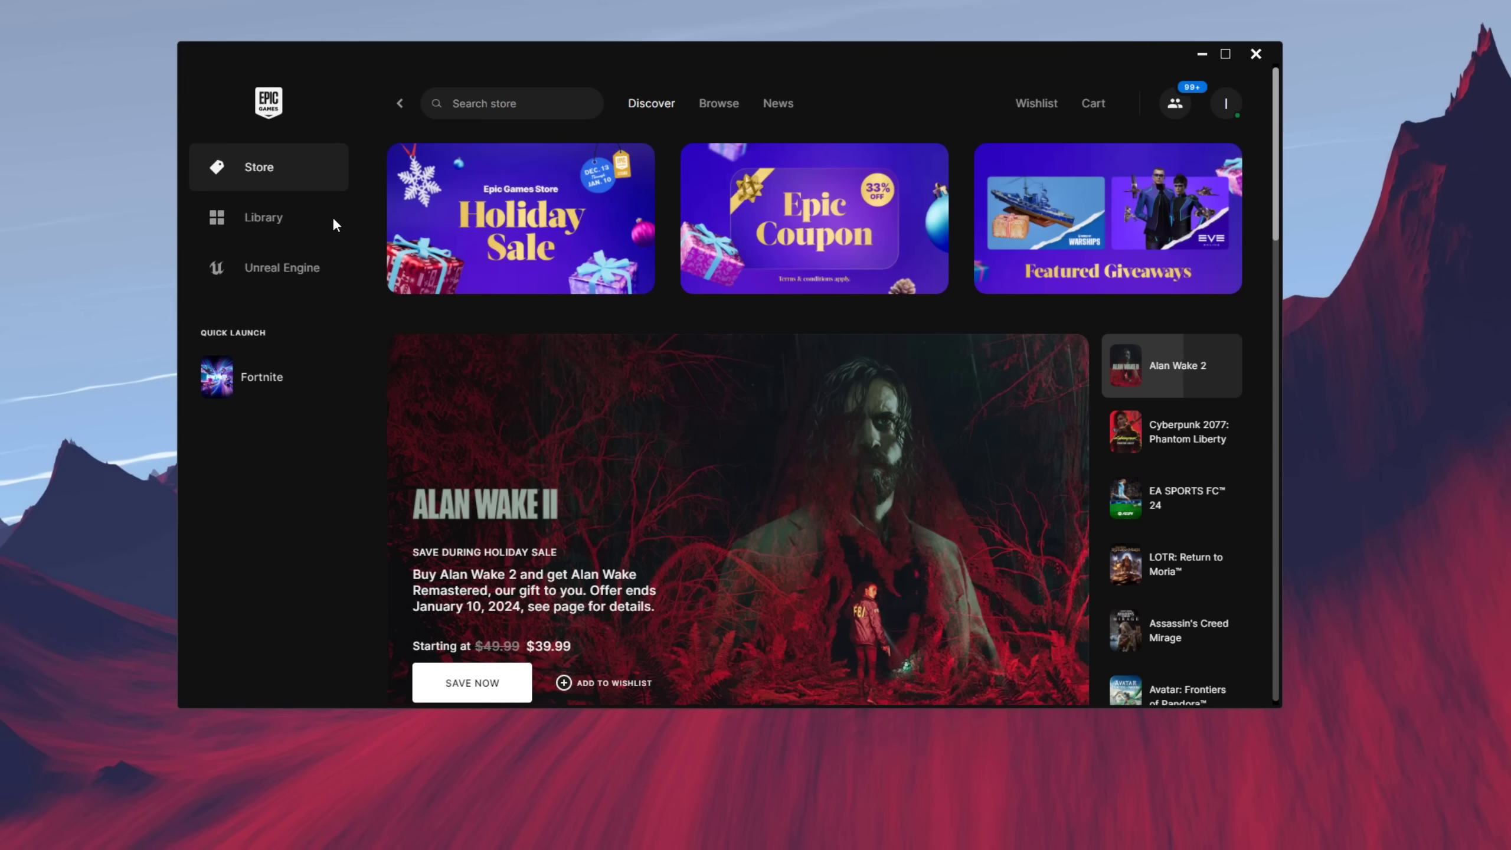
Switch to the Epic Games Launcher and remove Pre-download Streamed Assets and DirectX 12 Shaders from Fortnite's installation options, applying the change
{"action": "left_click", "coordinate": [314, 231]}
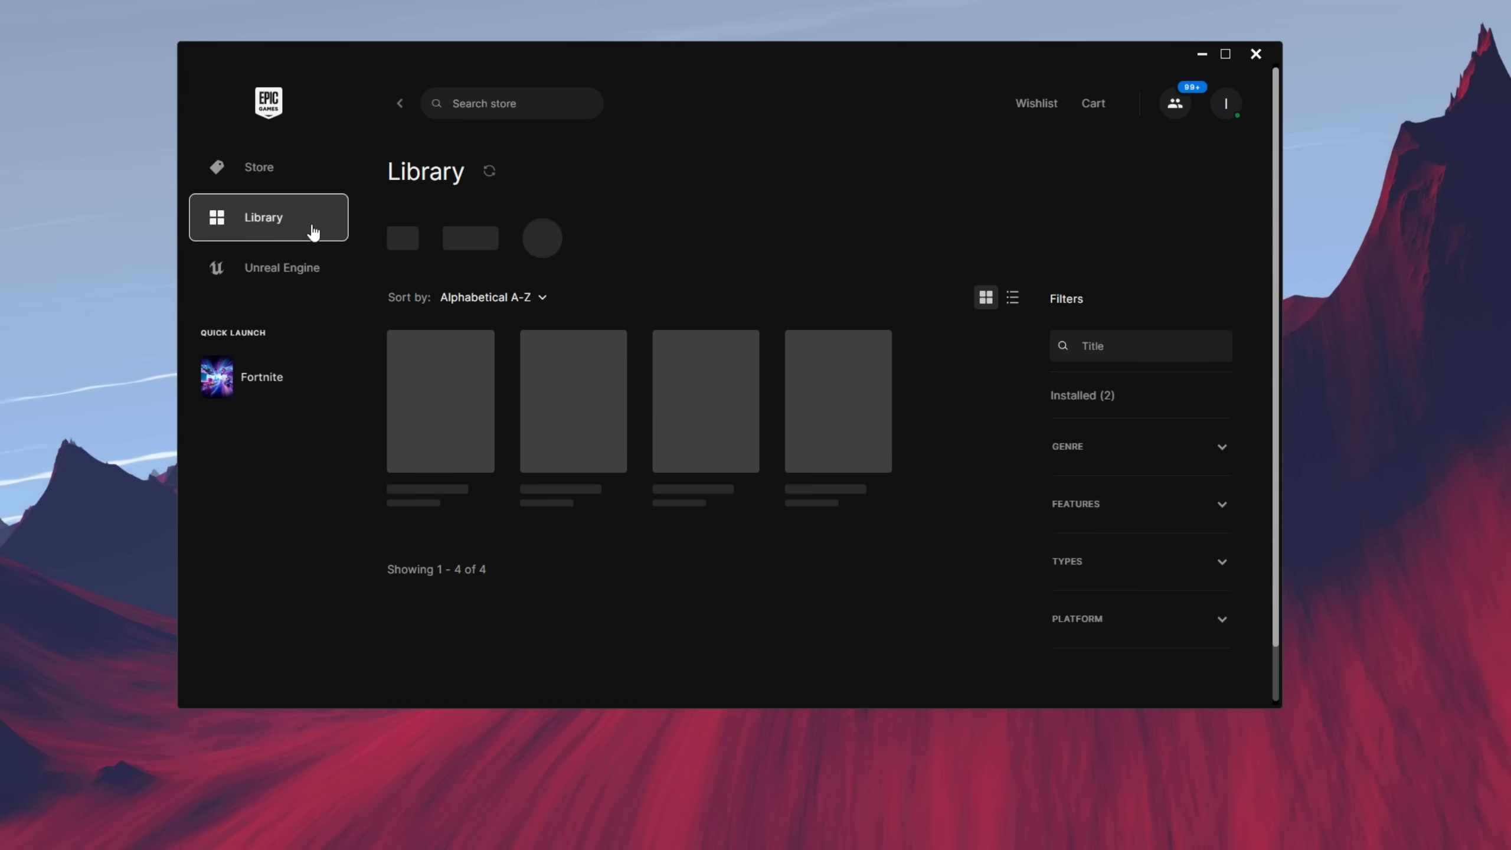
{"action": "left_click", "coordinate": [481, 477]}
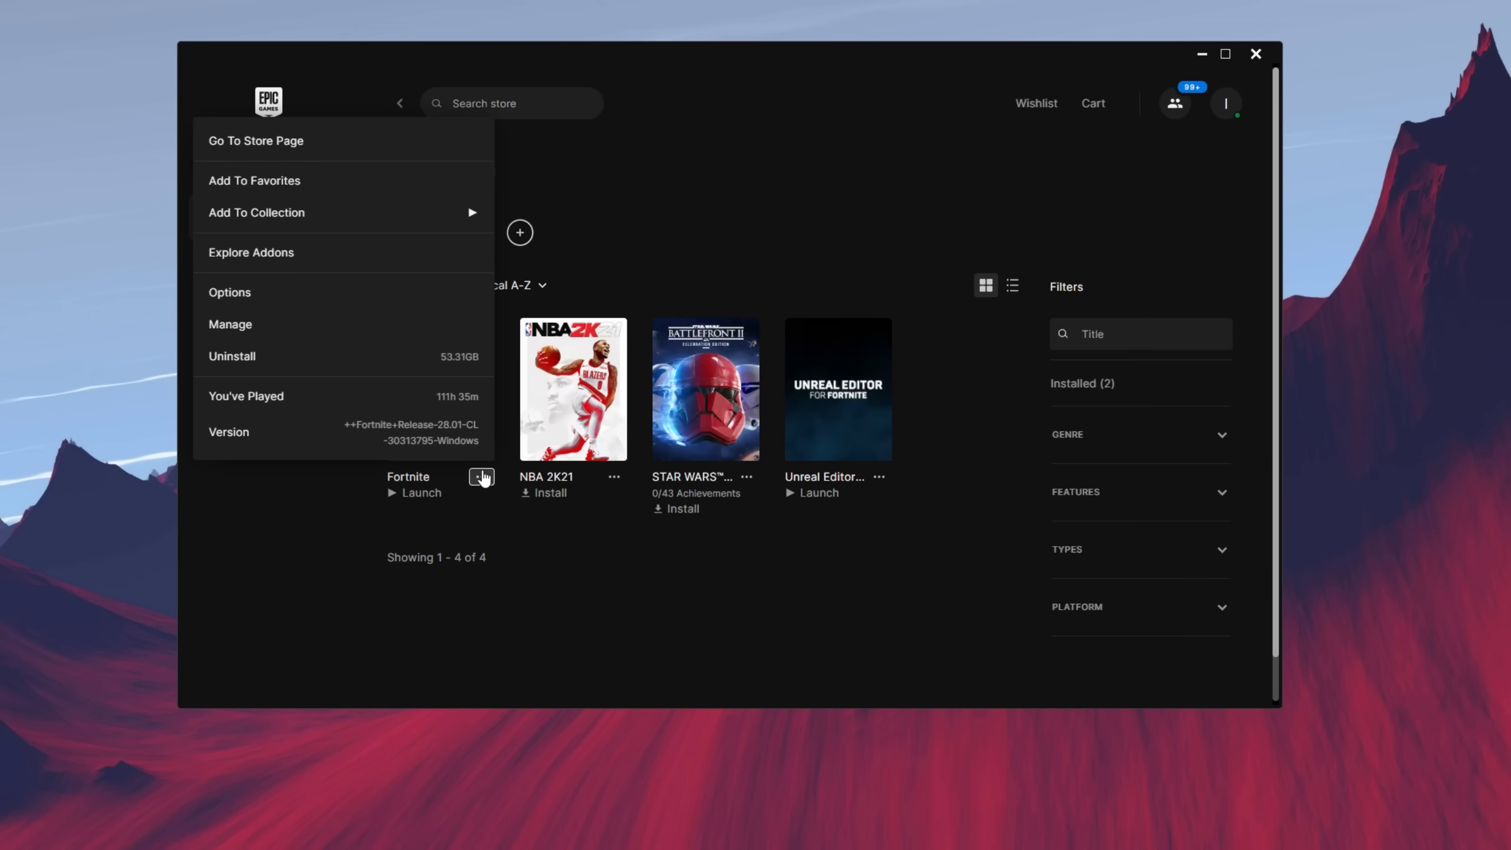
{"action": "left_click", "coordinate": [284, 293]}
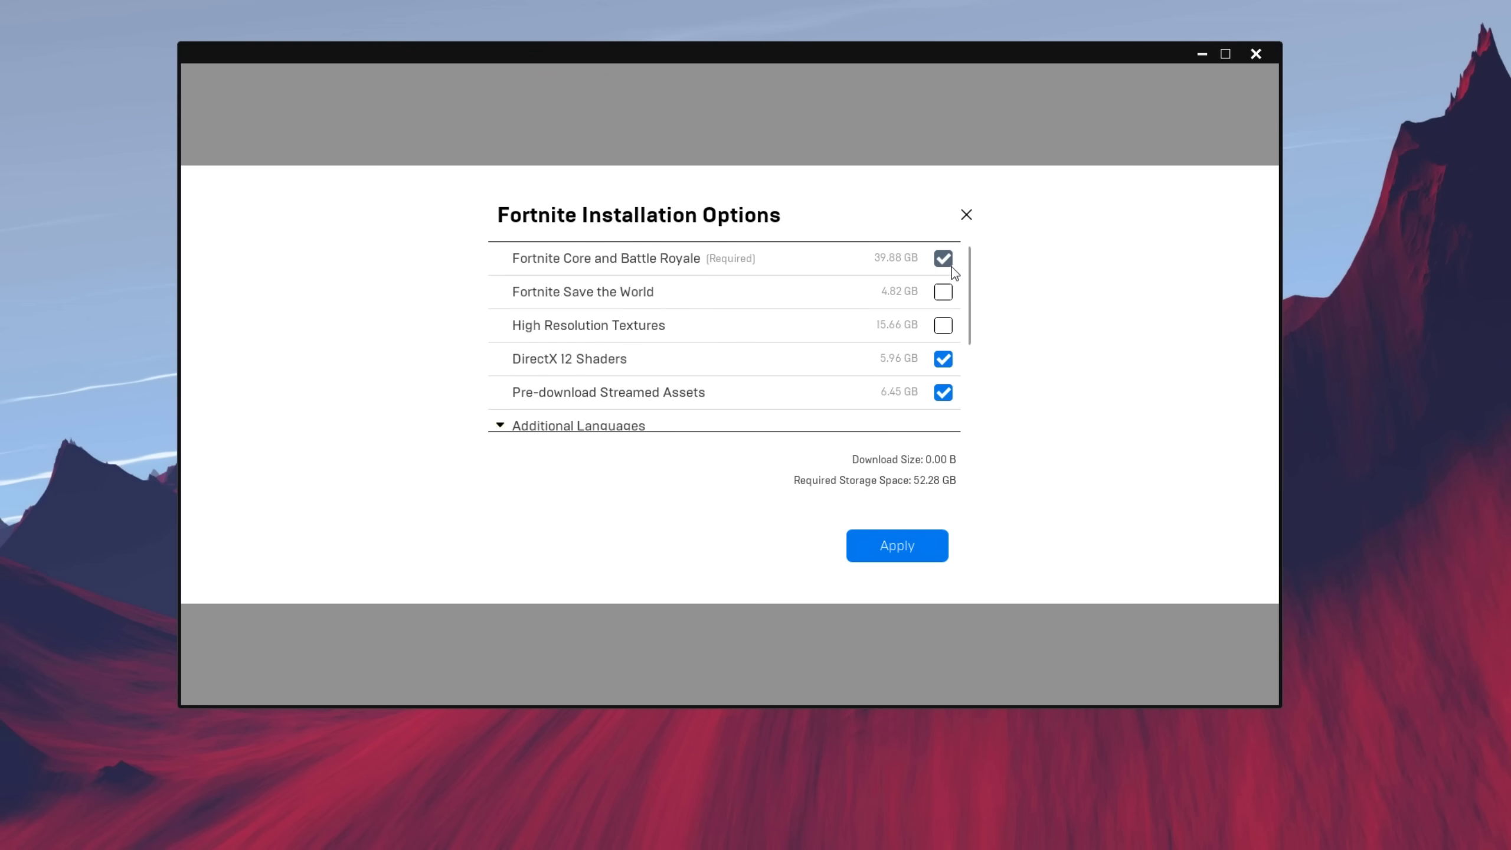
{"action": "scroll", "coordinate": [951, 266], "scroll_direction": "down", "scroll_amount": 1}
{"action": "mouse_move", "coordinate": [616, 381]}
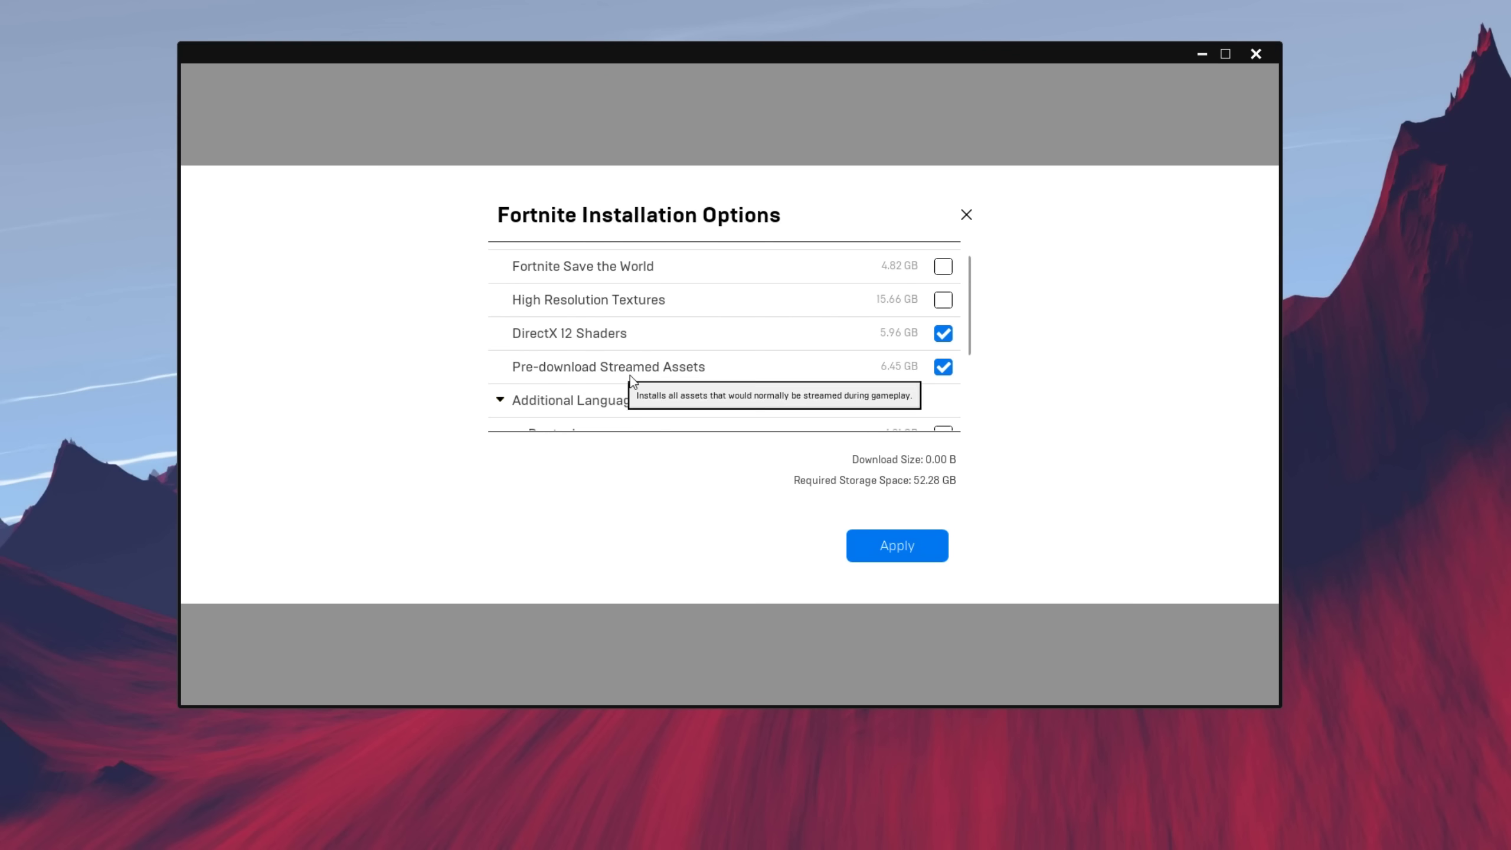
{"action": "left_click", "coordinate": [943, 367]}
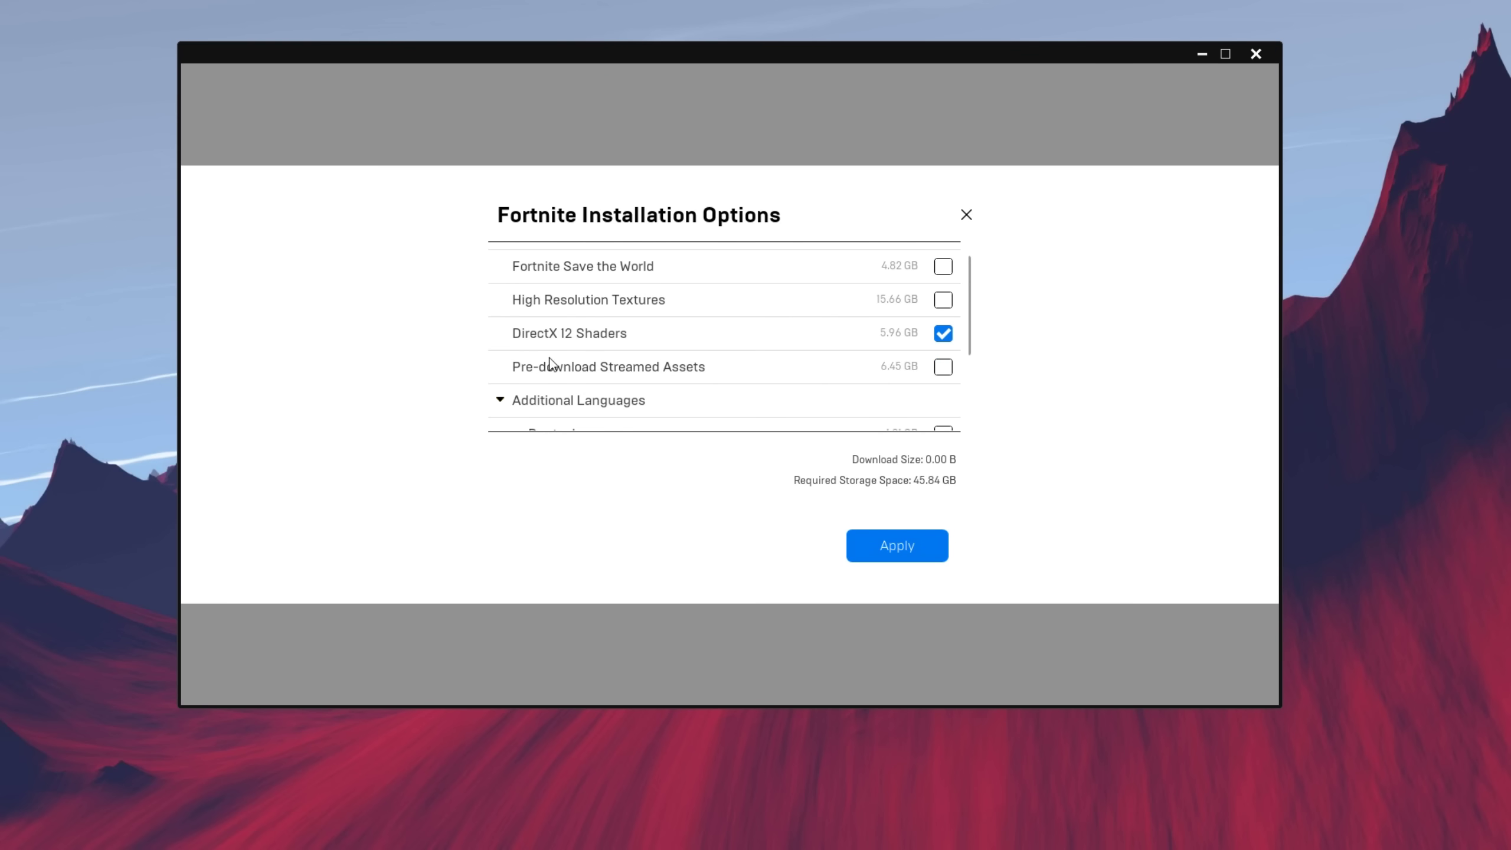
{"action": "left_click", "coordinate": [943, 334]}
{"action": "left_click", "coordinate": [912, 552]}
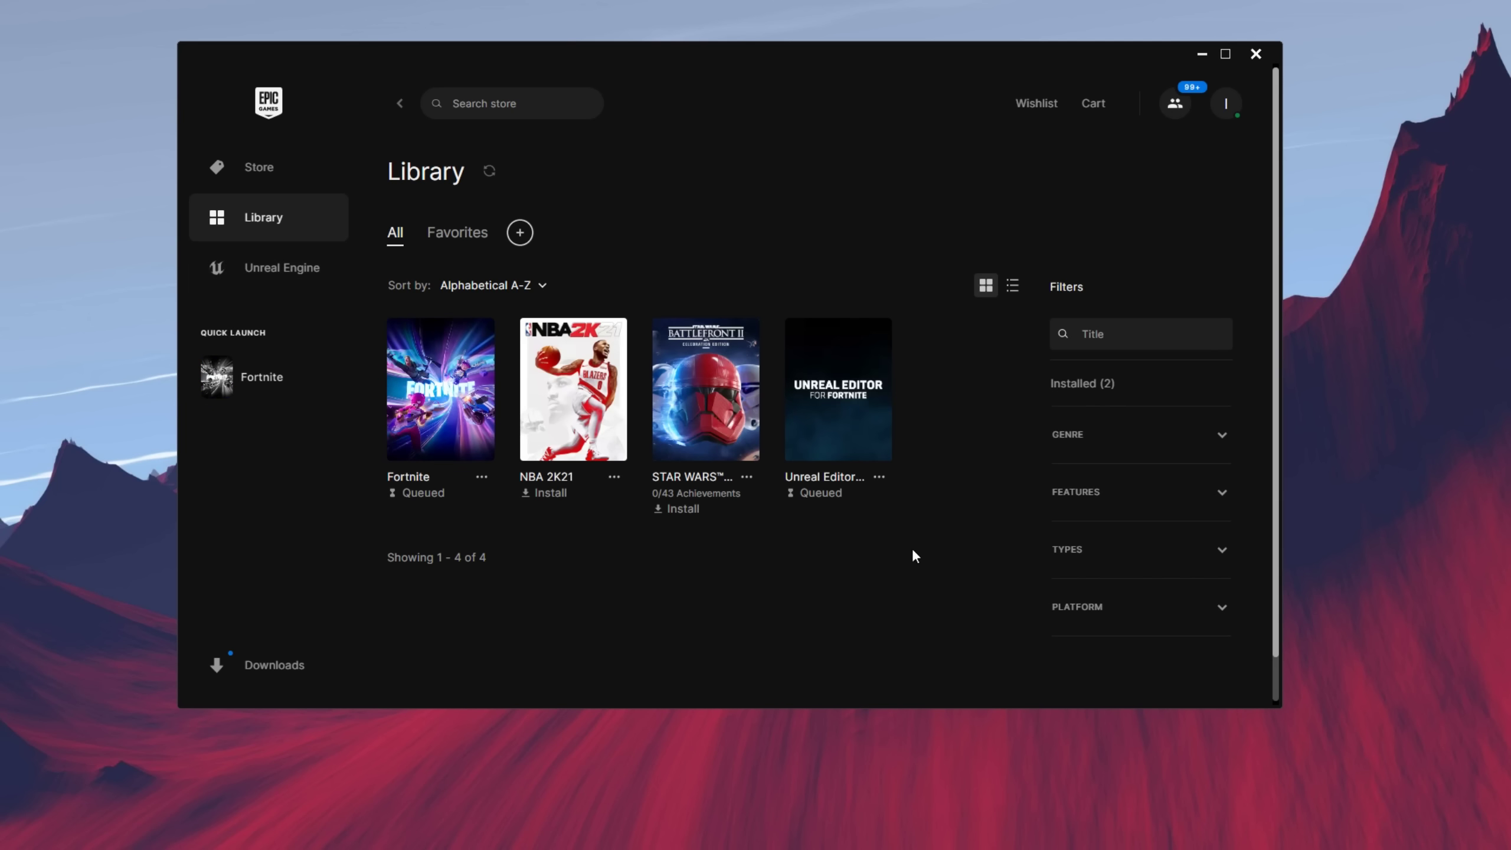
Open Fortnite's management settings from the library and verify the game files
{"action": "left_click", "coordinate": [481, 476]}
{"action": "left_click", "coordinate": [523, 536]}
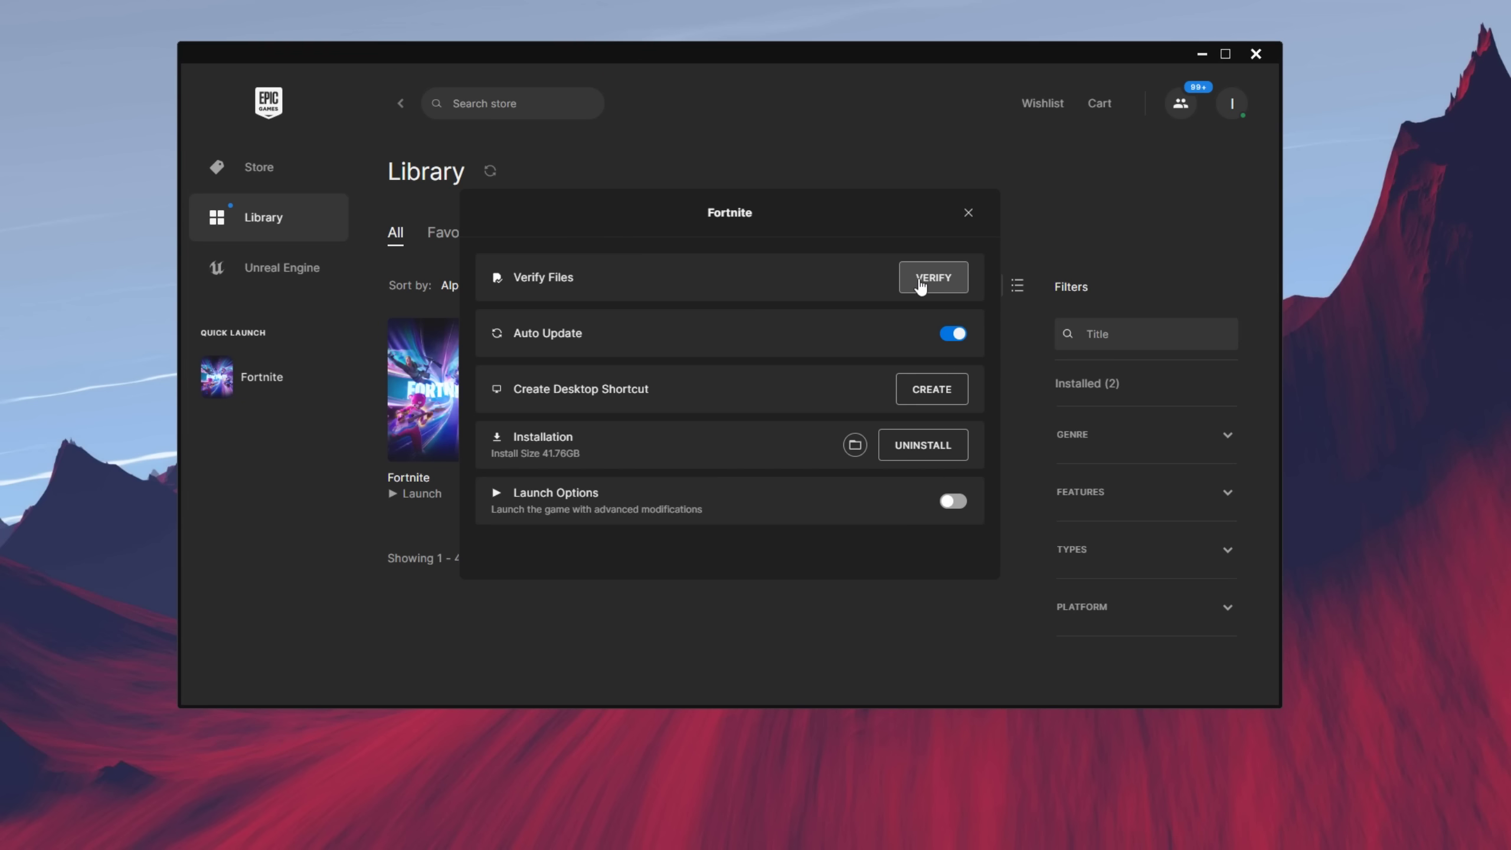
{"action": "left_click", "coordinate": [920, 284]}
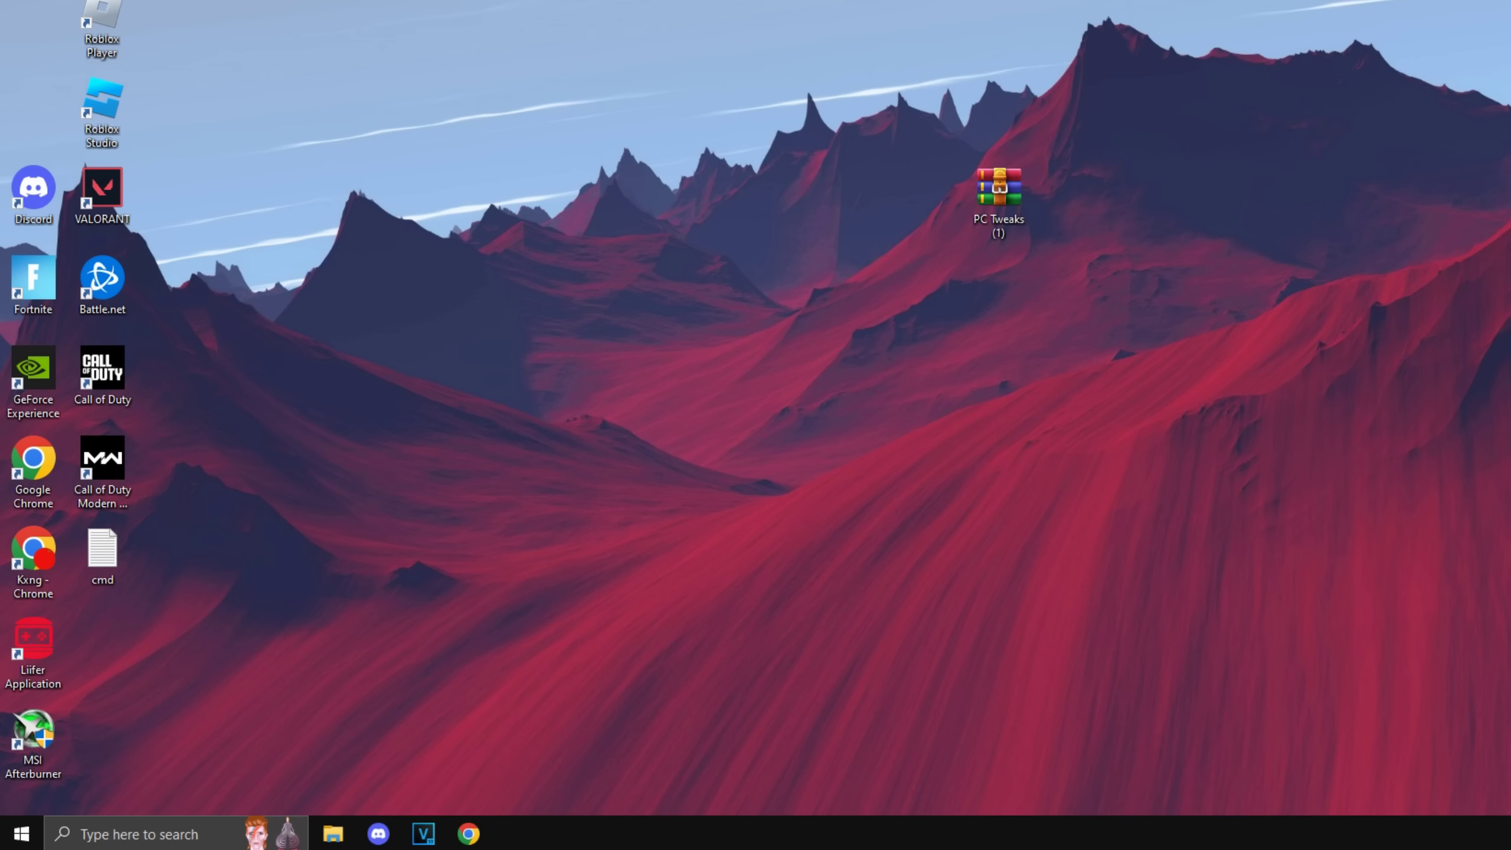
Open the Windows power options
{"action": "left_click", "coordinate": [22, 833]}
{"action": "left_click", "coordinate": [22, 793]}
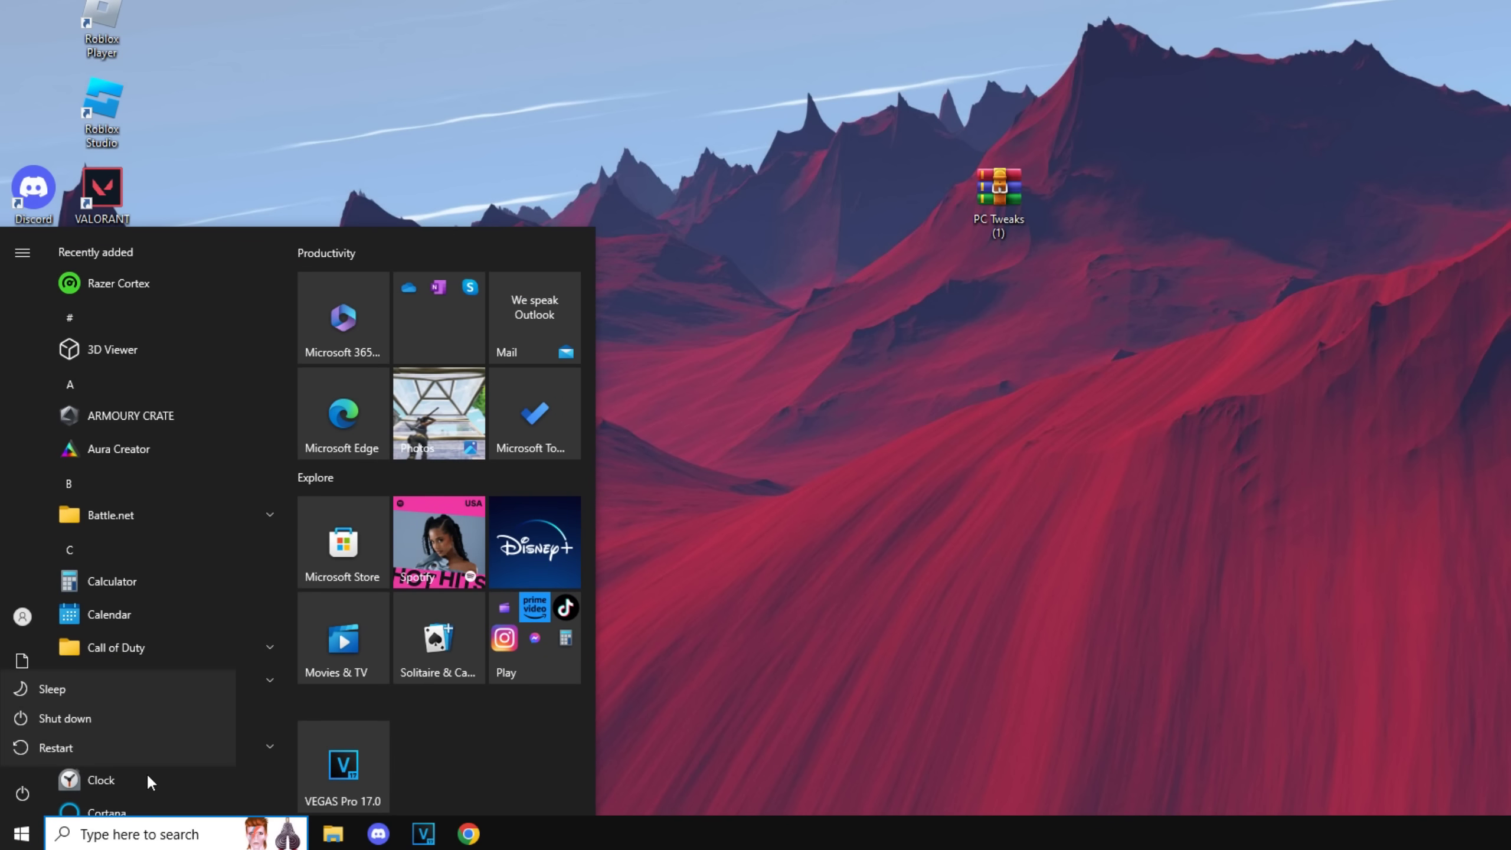